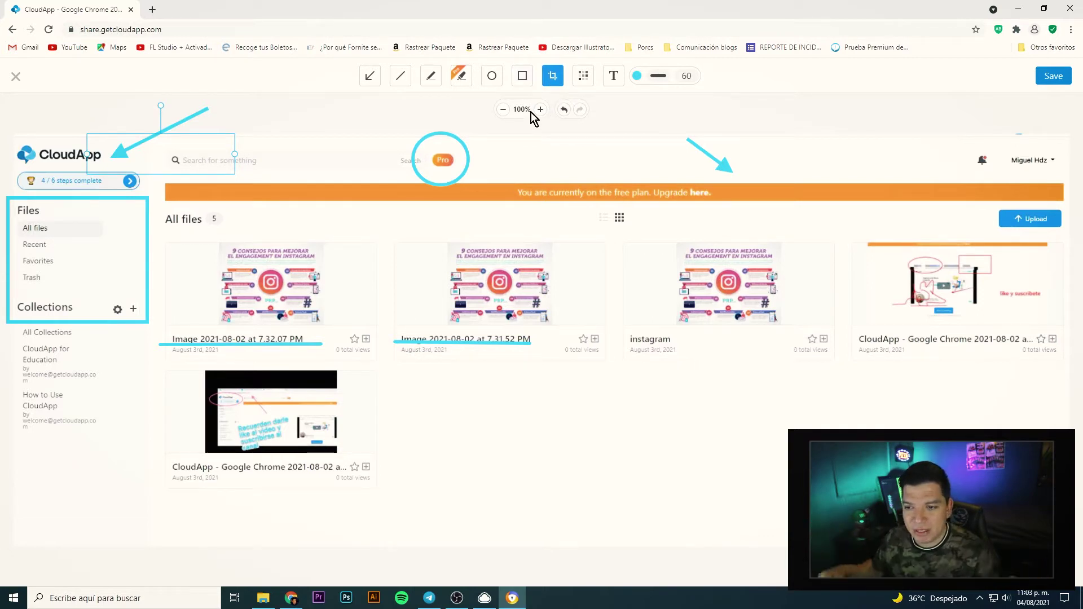
Crop the screenshot to the area containing the sidebar and the first two columns of files
{"action": "left_click", "coordinate": [97, 125]}
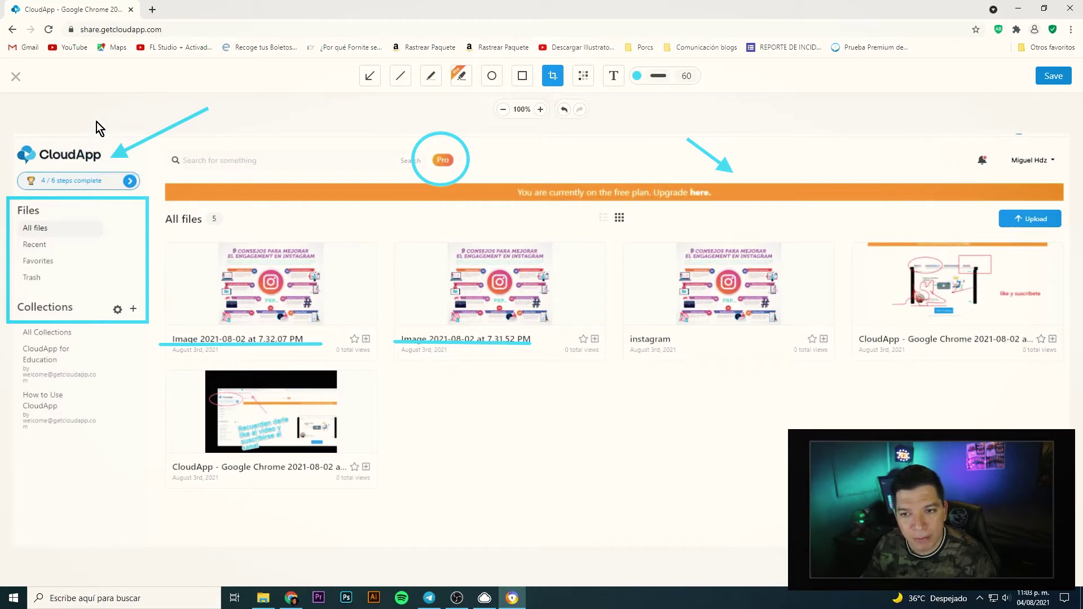
{"action": "left_click_drag", "start_coordinate": [509, 516], "coordinate": [1, 95]}
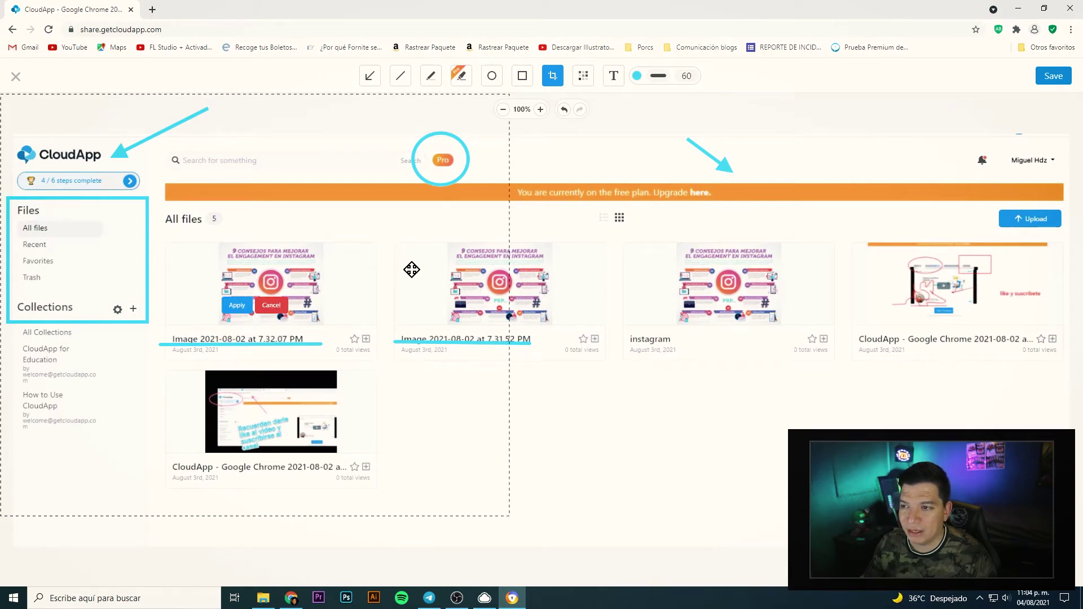
{"action": "left_click_drag", "start_coordinate": [510, 516], "coordinate": [575, 489]}
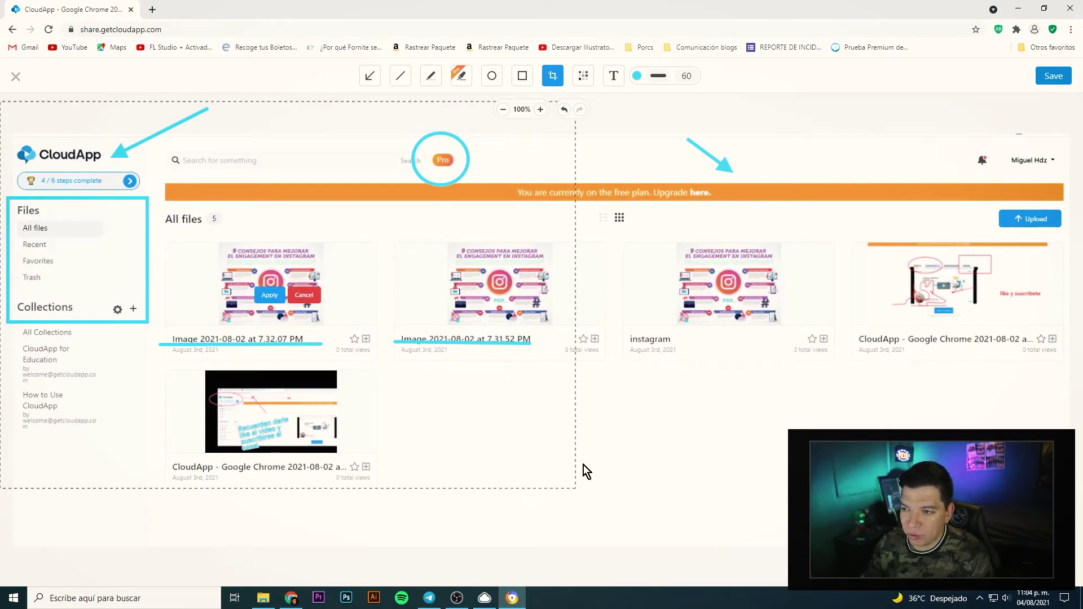
{"action": "left_click", "coordinate": [273, 298]}
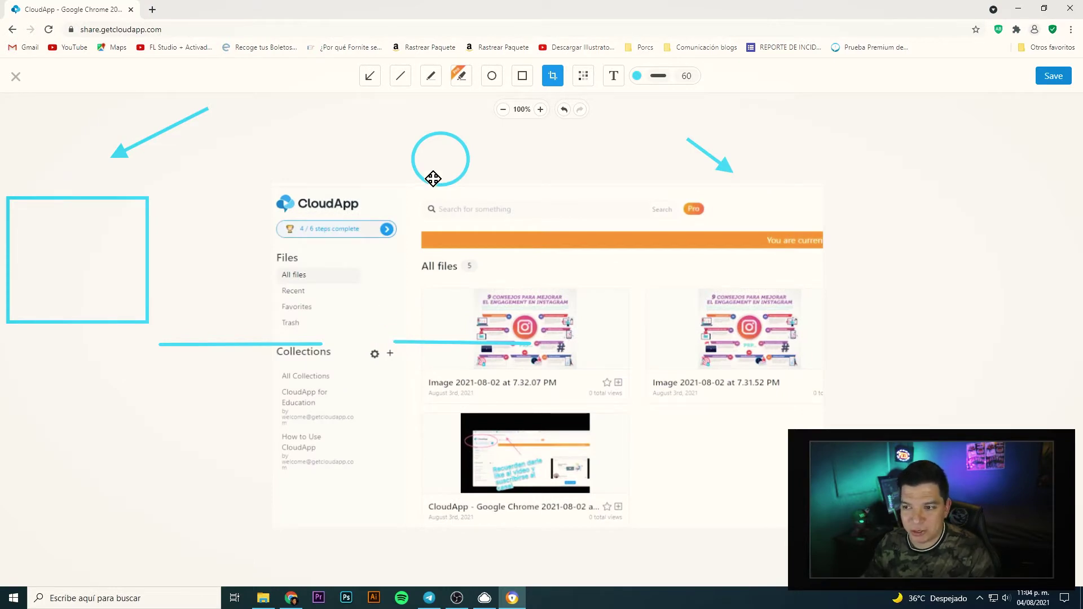
Reposition the annotations: circle around the Pro badge, rectangle around the Files list, one arrow at the search field, the other above the search bar
{"action": "mouse_move", "coordinate": [429, 181]}
{"action": "left_mouse_down"}
{"action": "mouse_move", "coordinate": [480, 202]}
{"action": "mouse_move", "coordinate": [680, 231]}
{"action": "left_mouse_up"}
{"action": "left_click_drag", "start_coordinate": [721, 166], "coordinate": [485, 208]}
{"action": "left_click_drag", "start_coordinate": [441, 176], "coordinate": [466, 197]}
{"action": "left_click_drag", "start_coordinate": [149, 239], "coordinate": [404, 253]}
{"action": "left_click", "coordinate": [494, 180]}
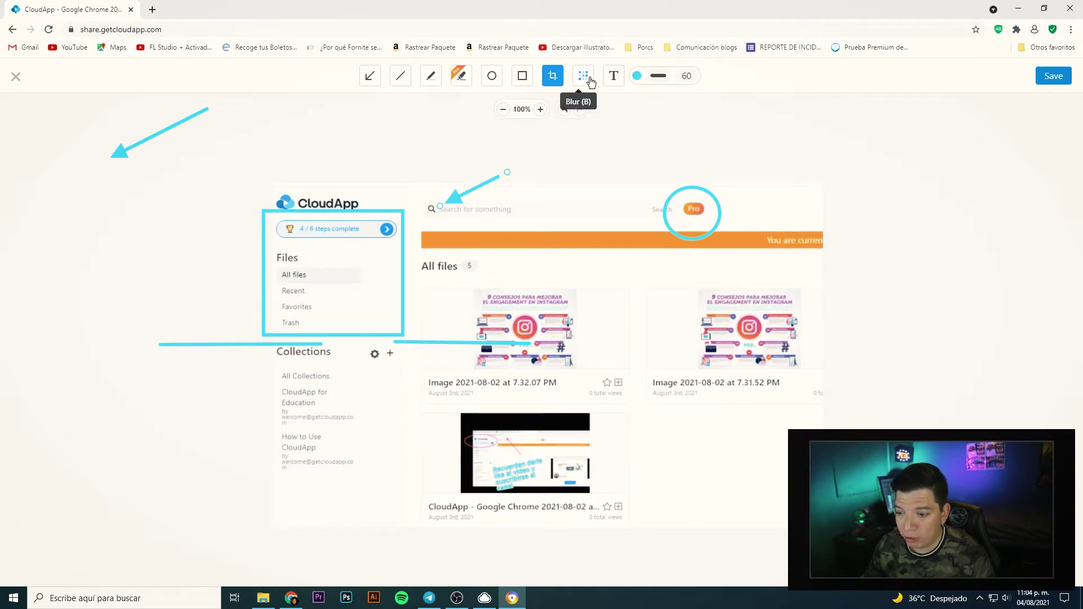
{"action": "left_click", "coordinate": [149, 146]}
{"action": "left_click_drag", "start_coordinate": [149, 145], "coordinate": [596, 181]}
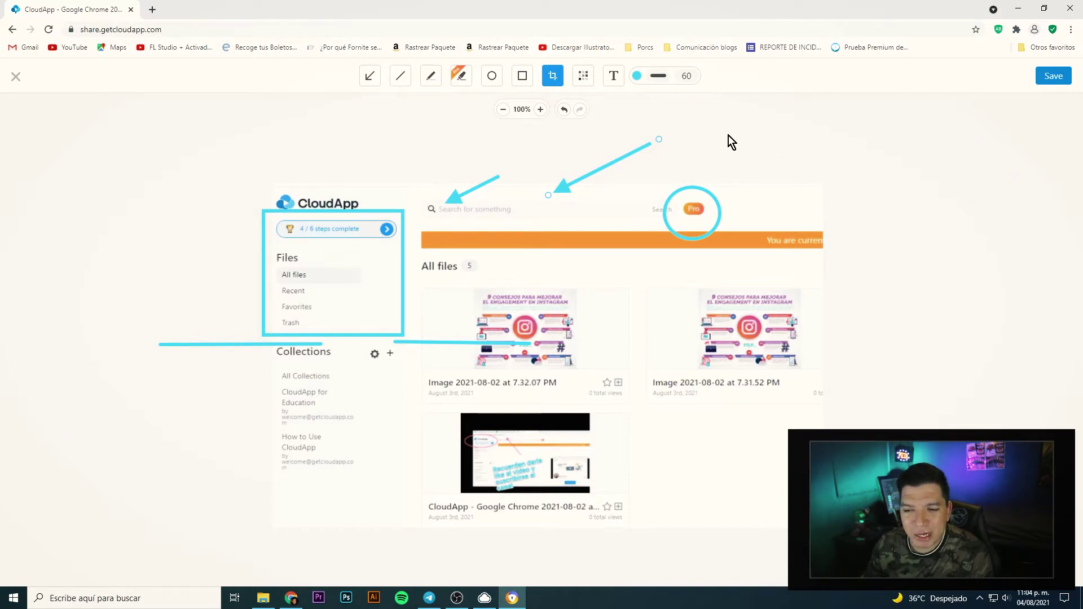
Blur the Collections section and all the file cards in the cropped image, and save it
{"action": "left_click", "coordinate": [583, 83]}
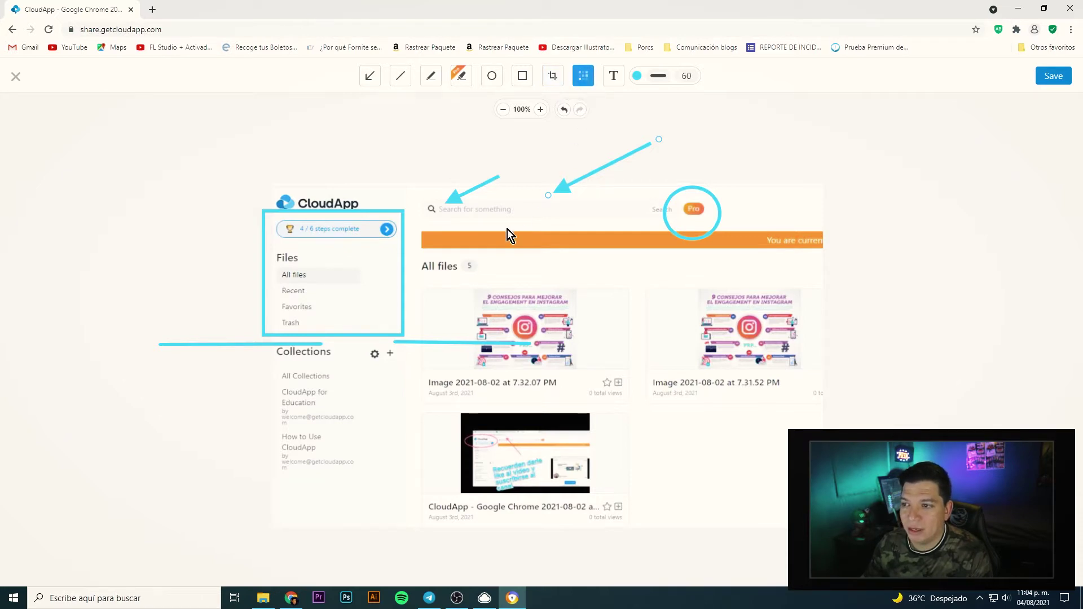
{"action": "left_click_drag", "start_coordinate": [270, 344], "coordinate": [398, 483]}
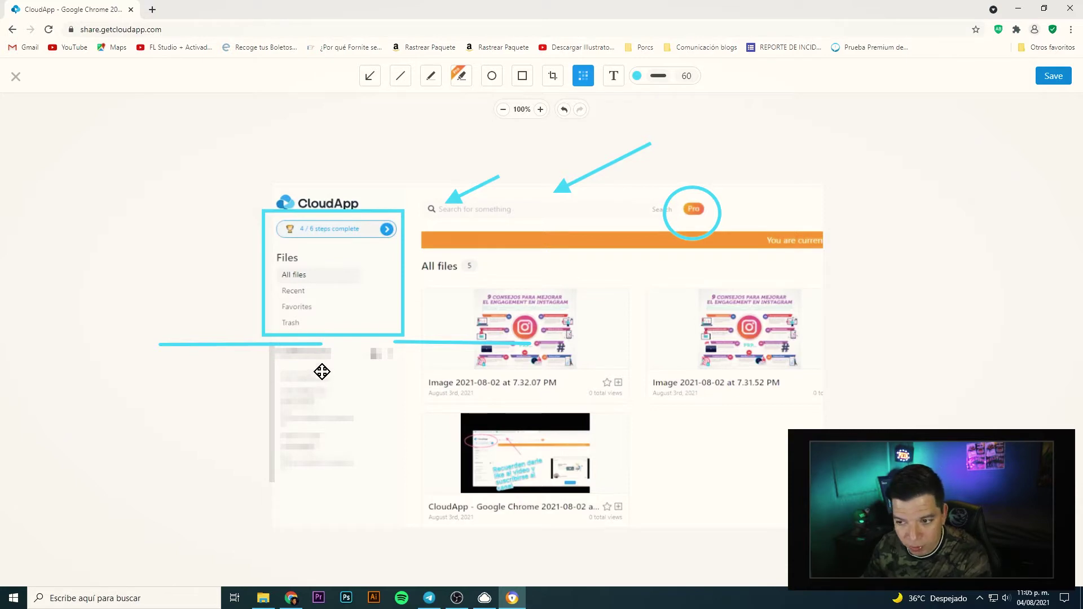
{"action": "left_click_drag", "start_coordinate": [418, 278], "coordinate": [817, 521]}
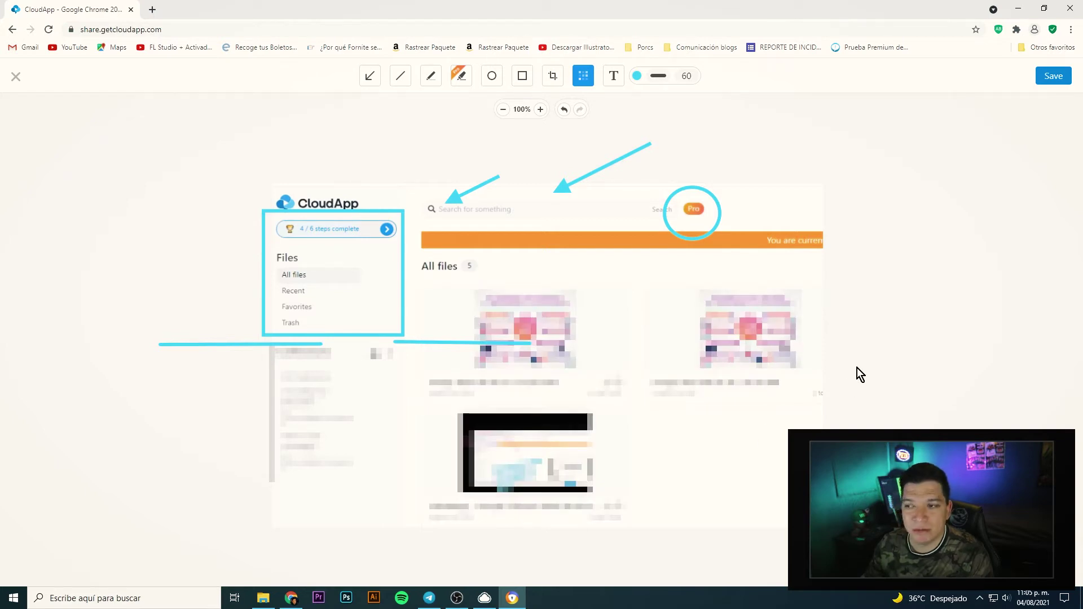
{"action": "left_click", "coordinate": [1051, 75]}
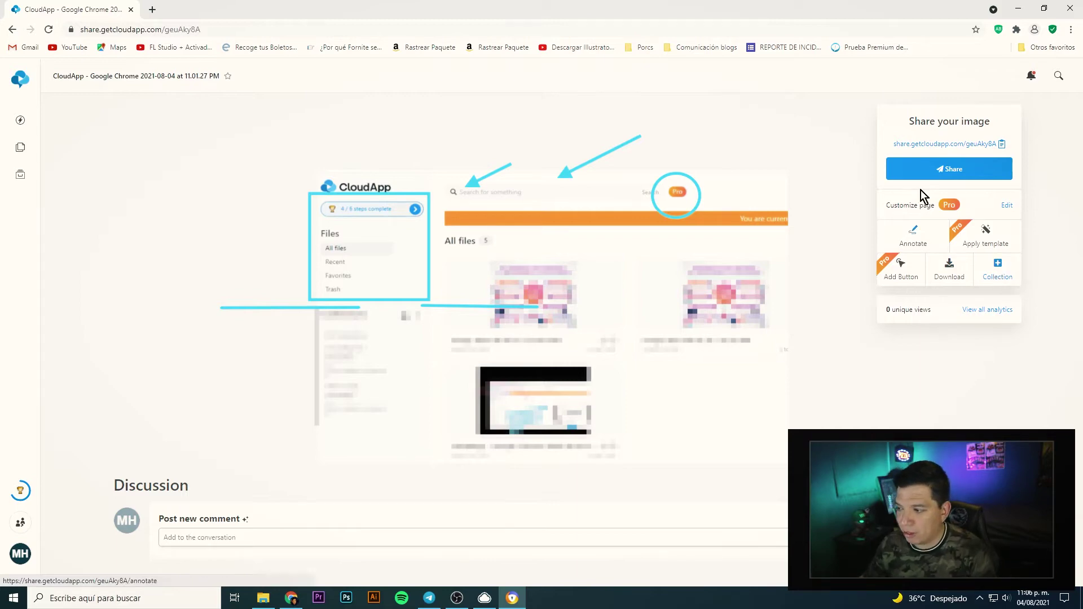
Close the saved image's browser window and open the screen recording preferences in the CloudApp desktop app
{"action": "left_click", "coordinate": [1070, 7]}
{"action": "left_click", "coordinate": [484, 598]}
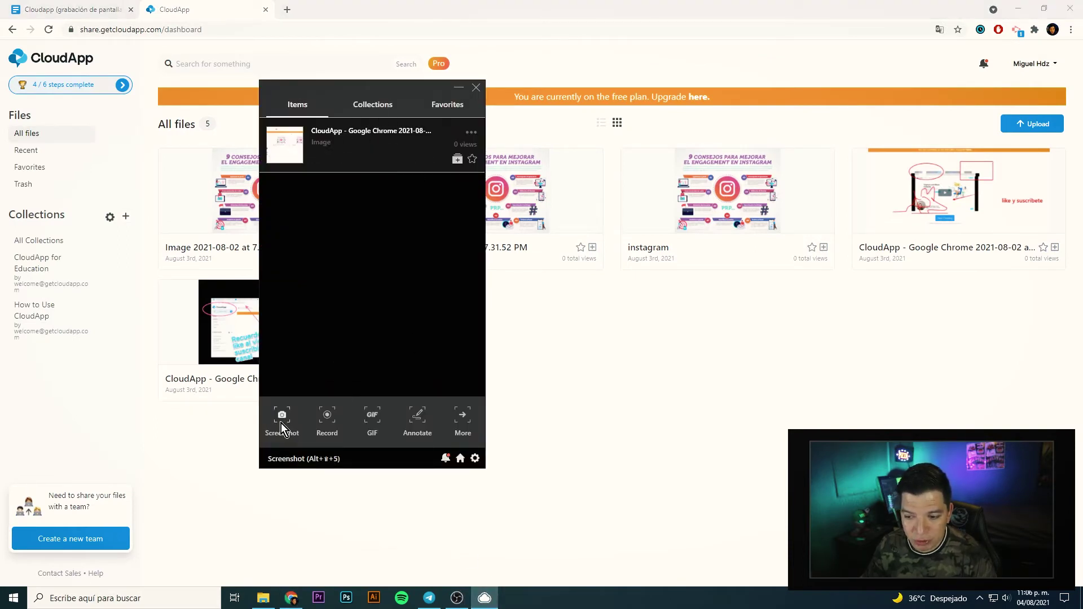
{"action": "left_click", "coordinate": [331, 422]}
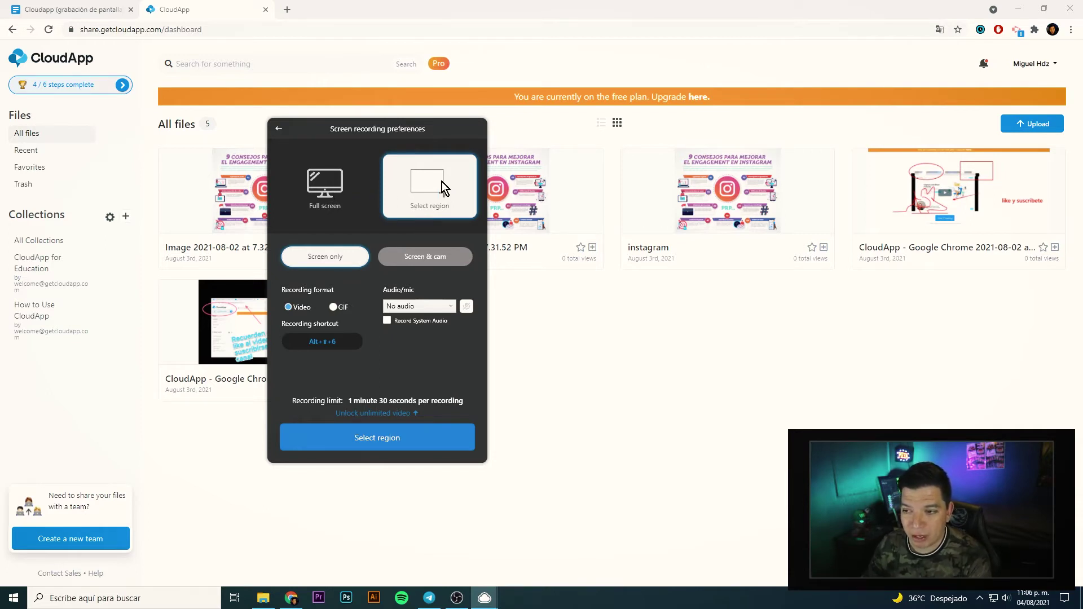
Compare the Full screen and Select region video recording options and look through the available audio inputs
{"action": "left_click", "coordinate": [319, 187]}
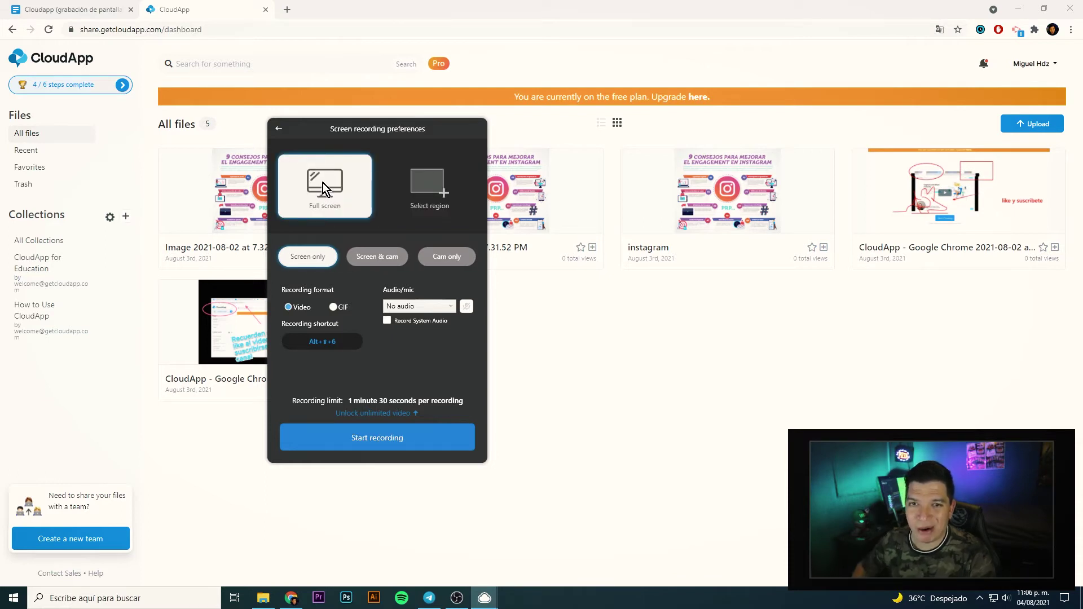
{"action": "left_click", "coordinate": [421, 197]}
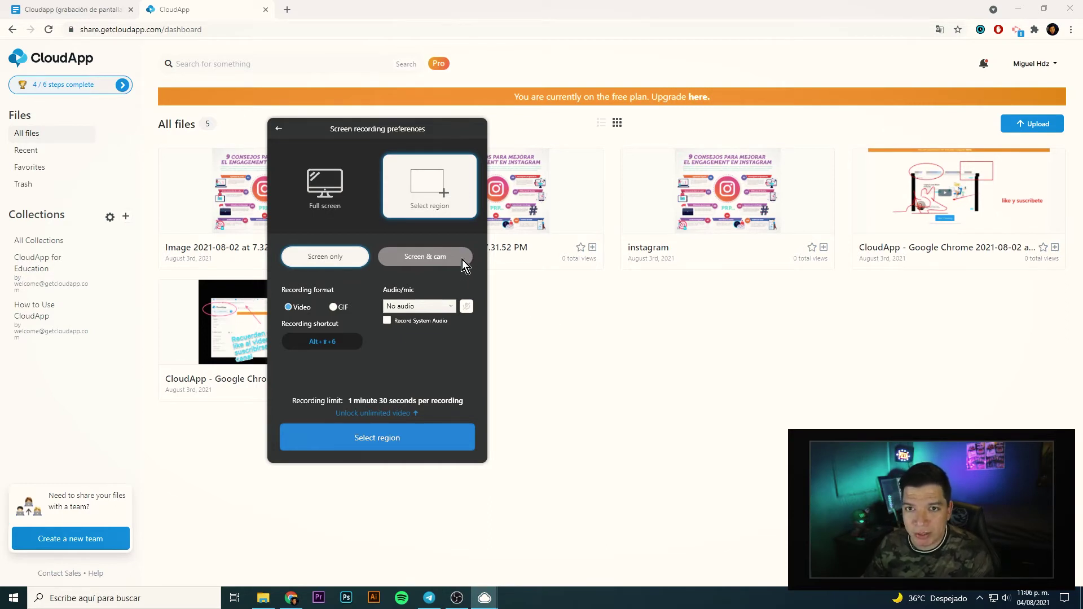
{"action": "left_click", "coordinate": [500, 310]}
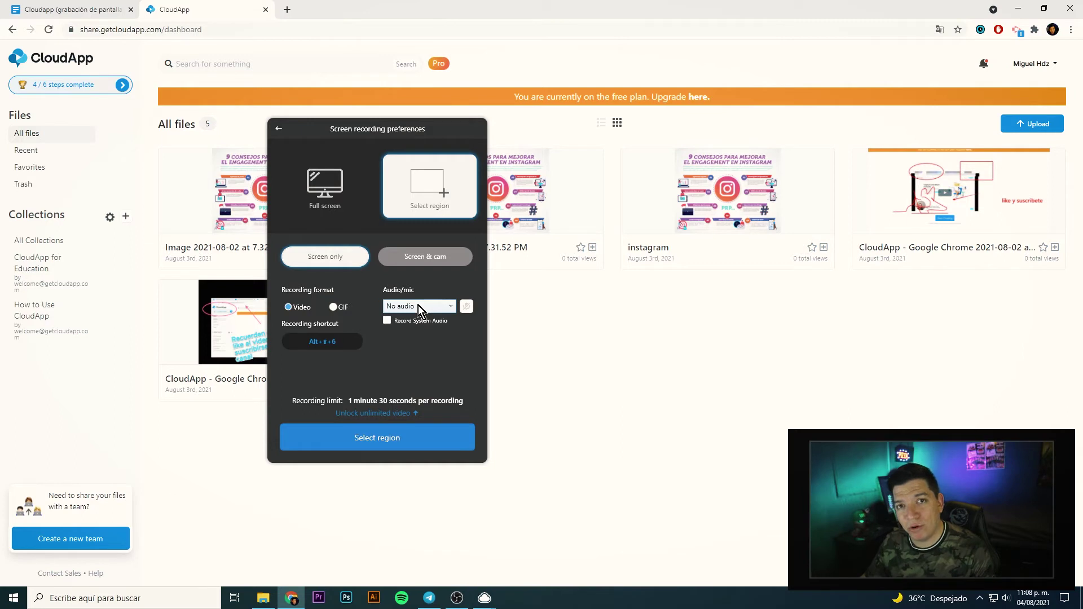
{"action": "left_click", "coordinate": [418, 306]}
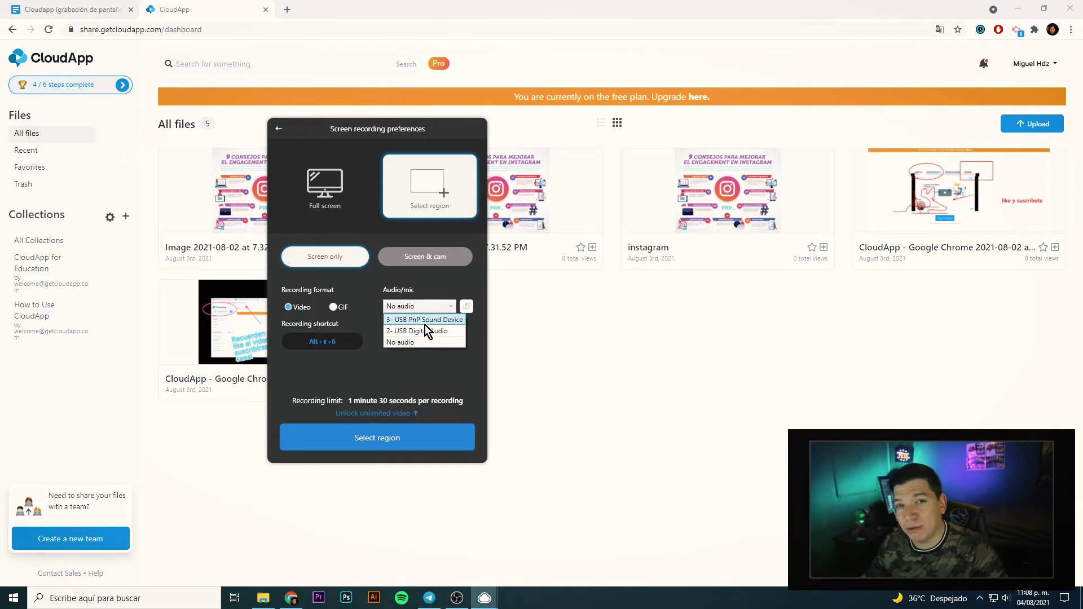
{"action": "left_click", "coordinate": [425, 280]}
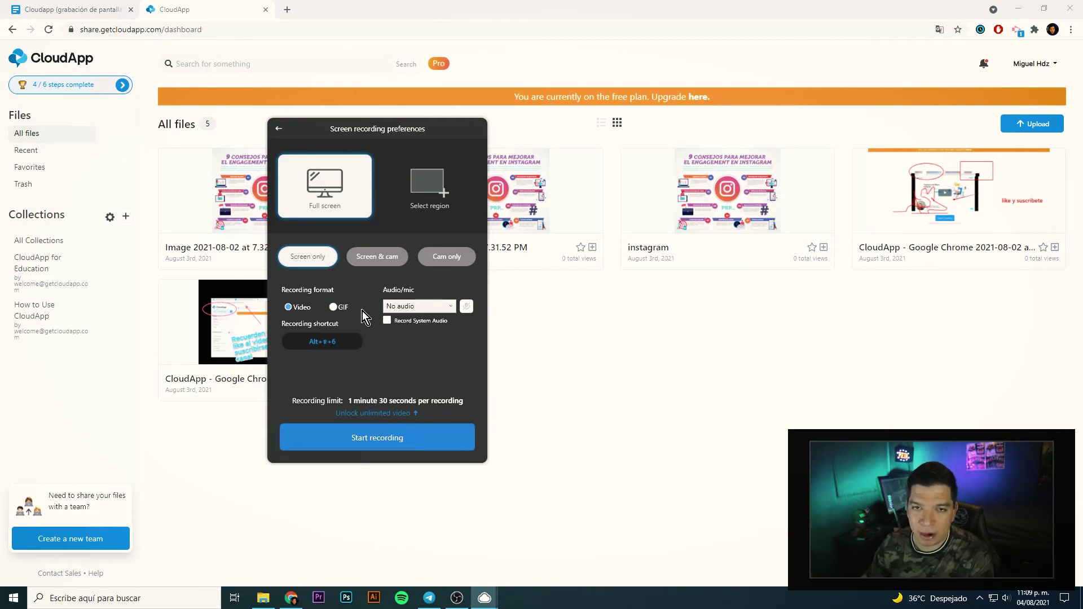
Open the GIF recording preferences, compare the Full screen and Select region modes, and return to the main CloudApp window
{"action": "left_click", "coordinate": [277, 129]}
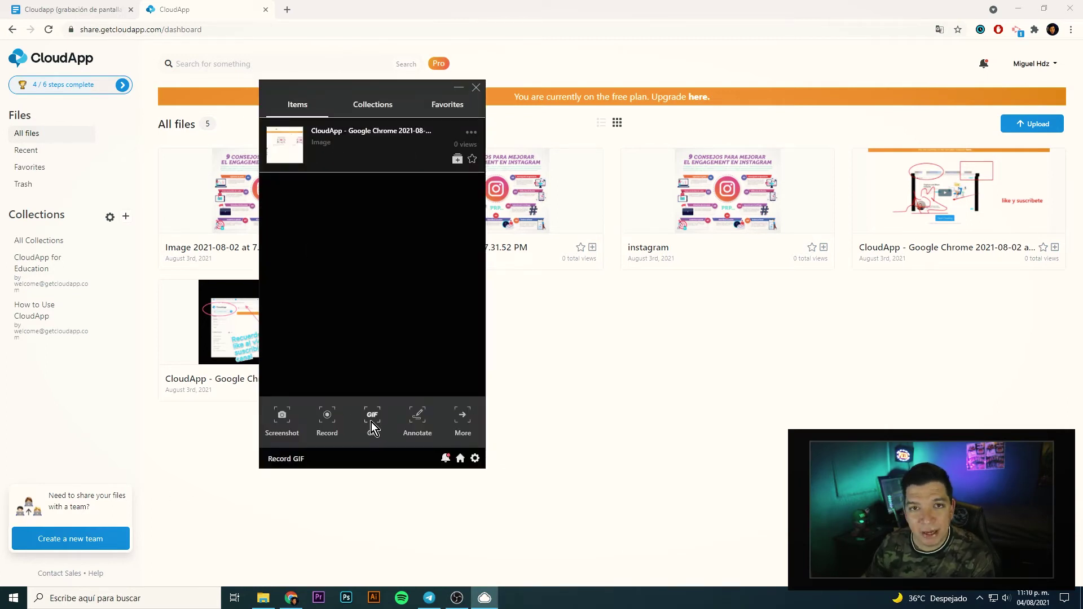
{"action": "left_click", "coordinate": [372, 420]}
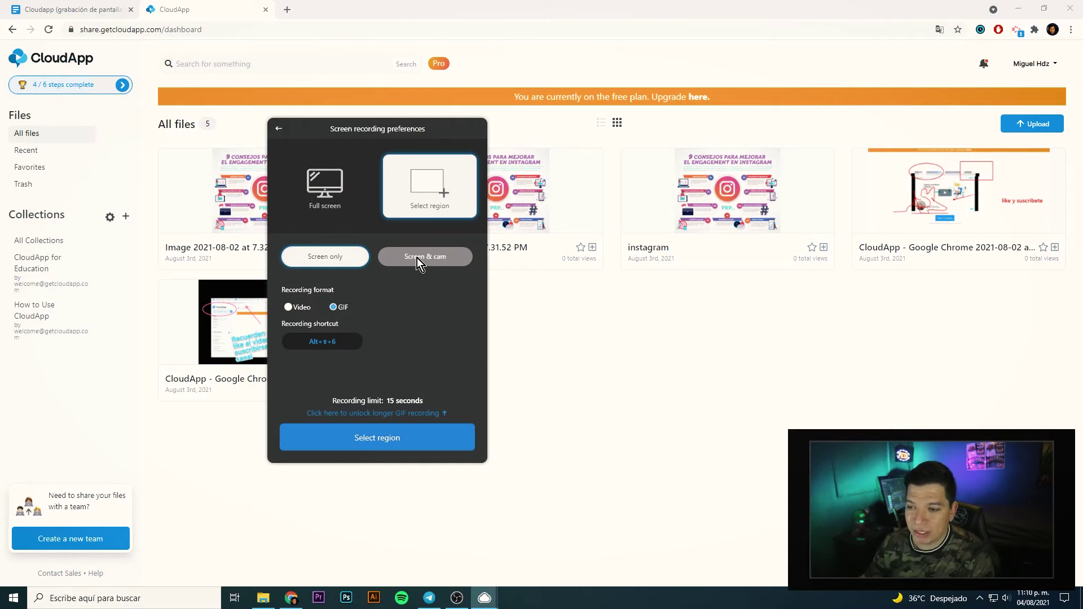
{"action": "left_click", "coordinate": [341, 202]}
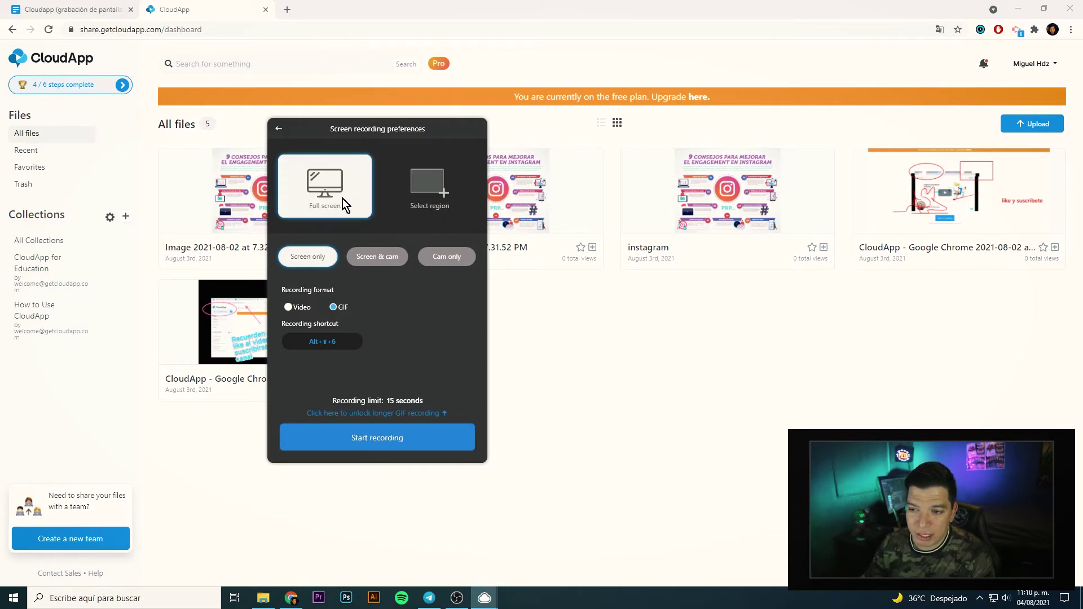
{"action": "left_click", "coordinate": [403, 186]}
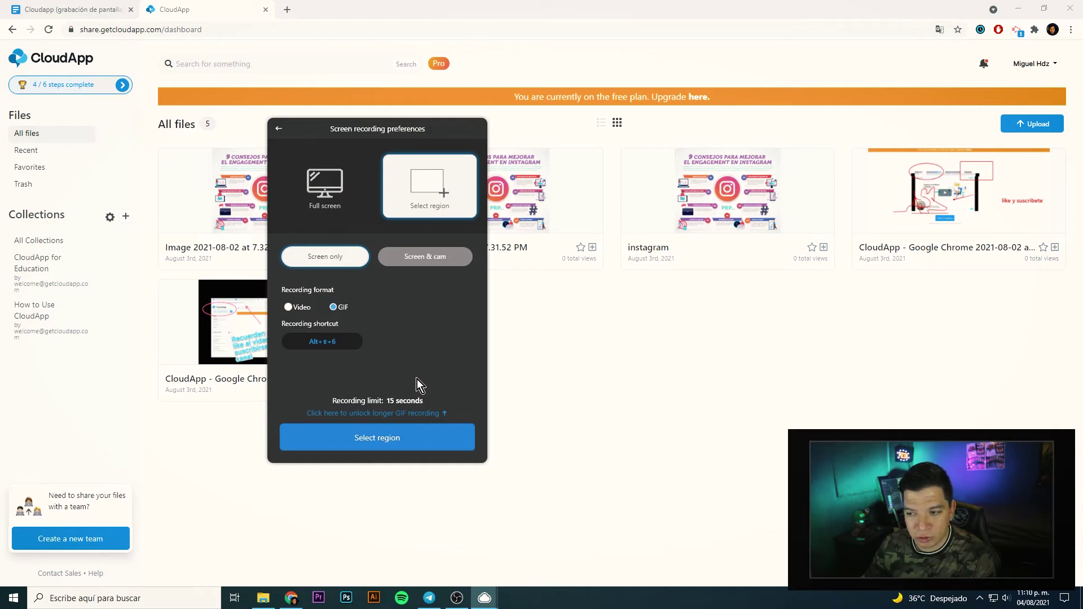
{"action": "key", "text": "Escape"}
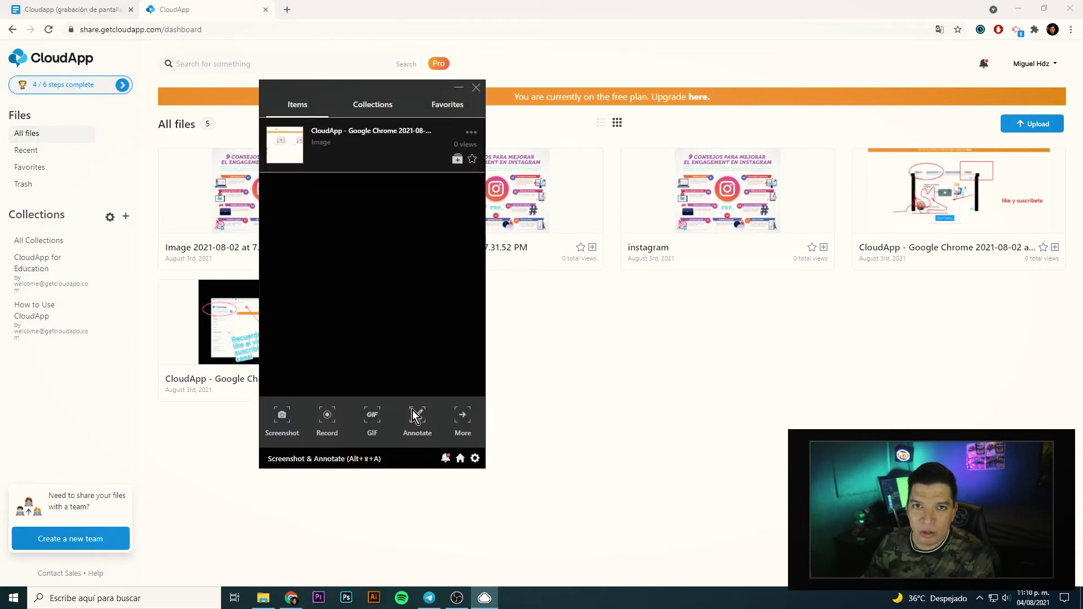
Capture the dashboard's search bar and file grid area as a screenshot for annotation
{"action": "left_click", "coordinate": [417, 415]}
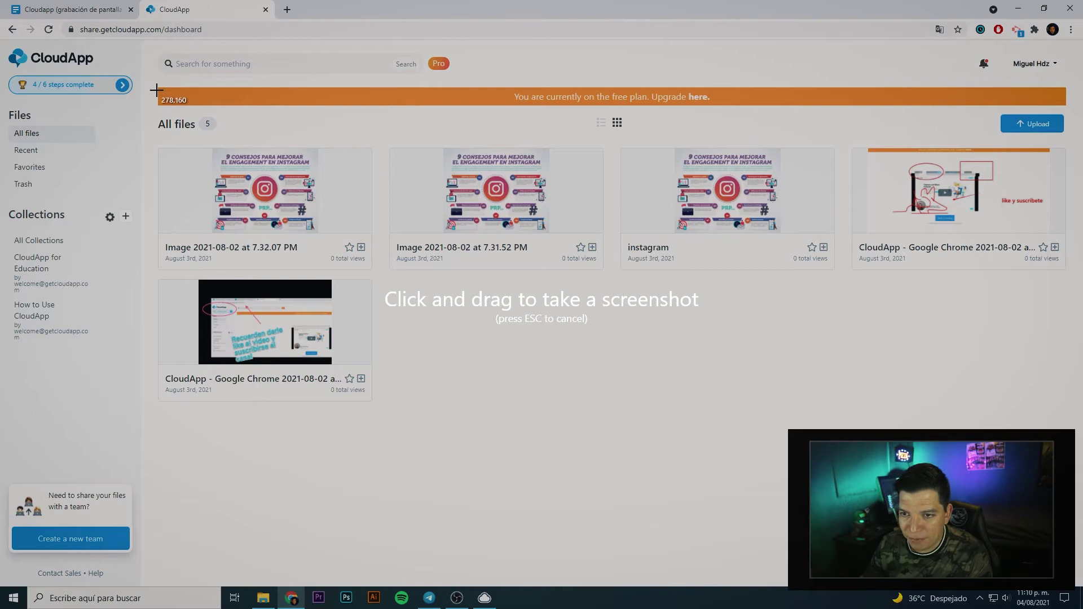
{"action": "mouse_move", "coordinate": [142, 36]}
{"action": "left_mouse_down"}
{"action": "mouse_move", "coordinate": [693, 425]}
{"action": "mouse_move", "coordinate": [829, 468]}
{"action": "left_mouse_up"}
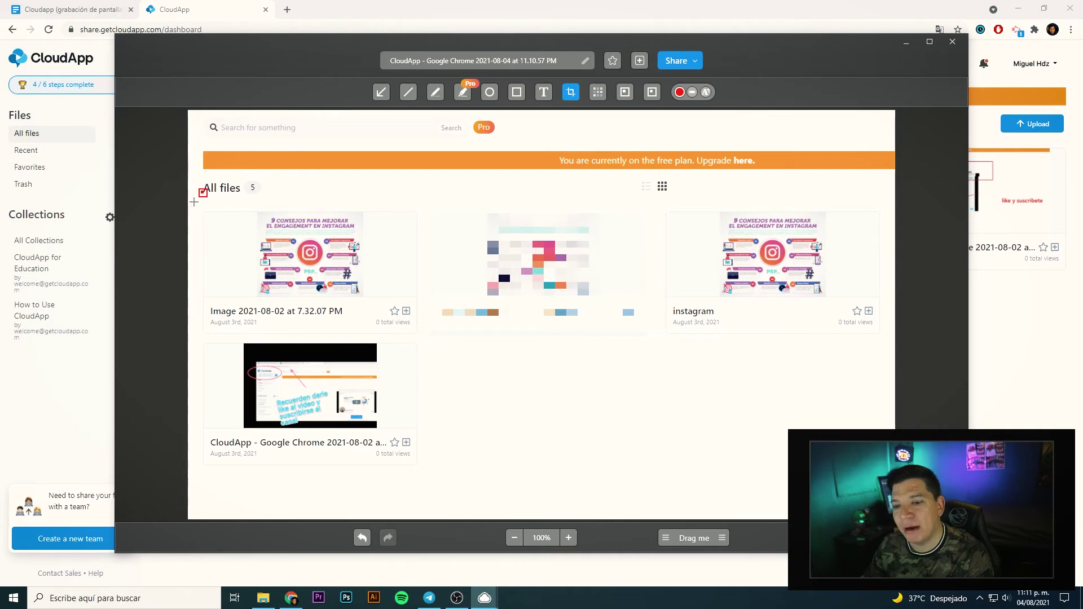
Spotlight the first file card with a rectangle and add elliptical spotlights, using the third outline thickness for the one below the file row
{"action": "left_click_drag", "start_coordinate": [204, 206], "coordinate": [427, 341]}
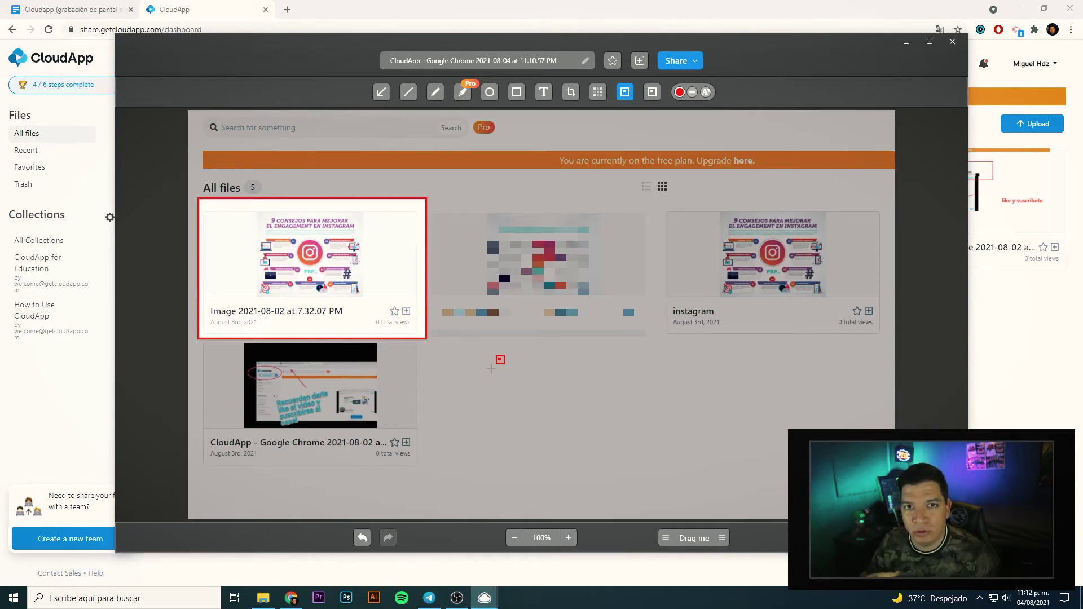
{"action": "left_click", "coordinate": [652, 92]}
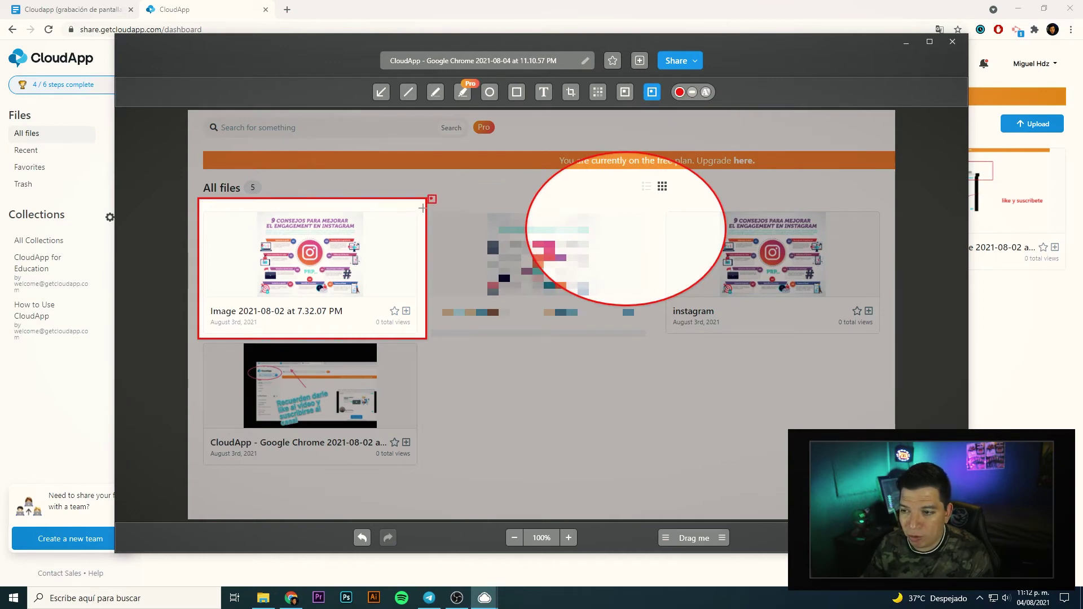
{"action": "left_click", "coordinate": [681, 93]}
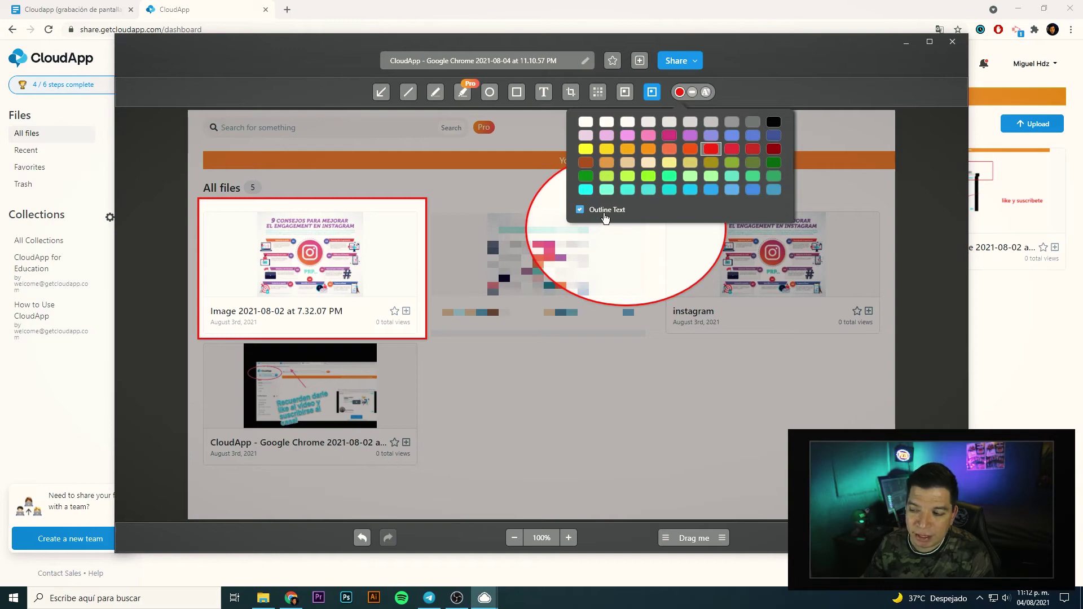
{"action": "left_click", "coordinate": [693, 93]}
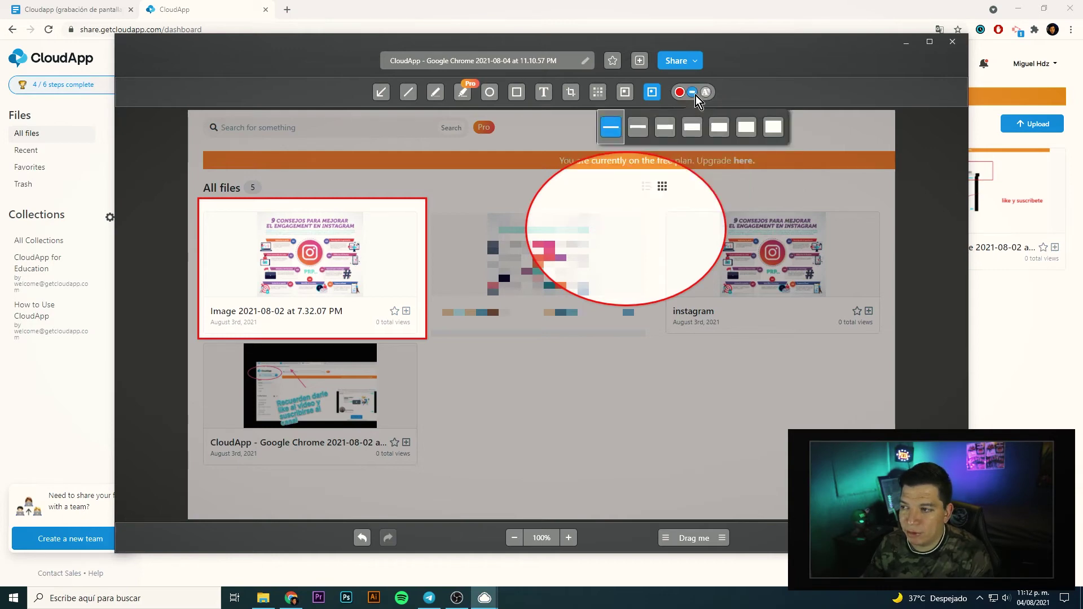
{"action": "left_click", "coordinate": [645, 128]}
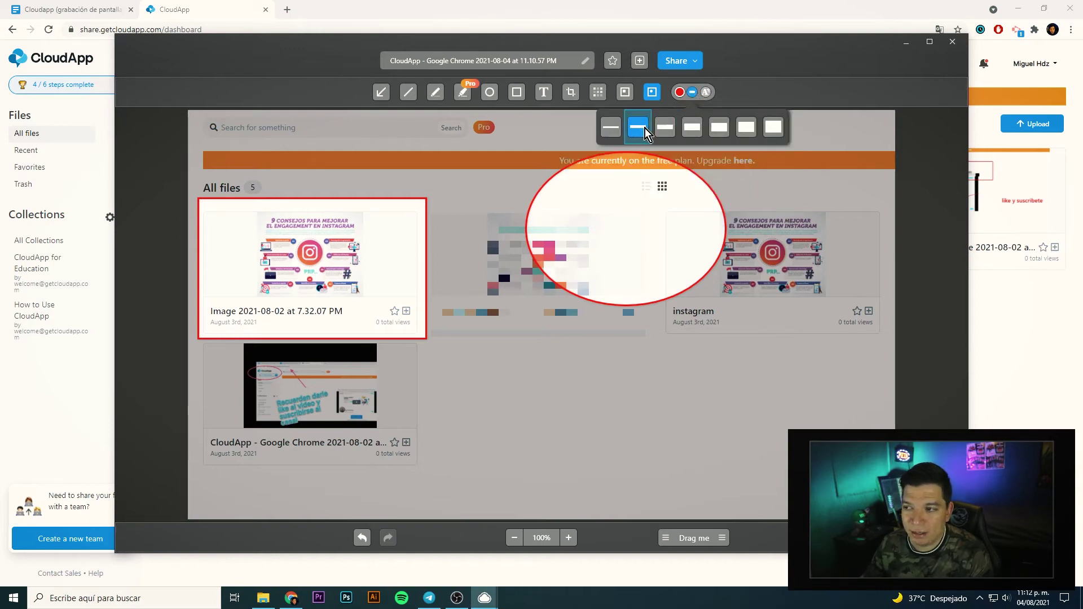
{"action": "left_click", "coordinate": [665, 128]}
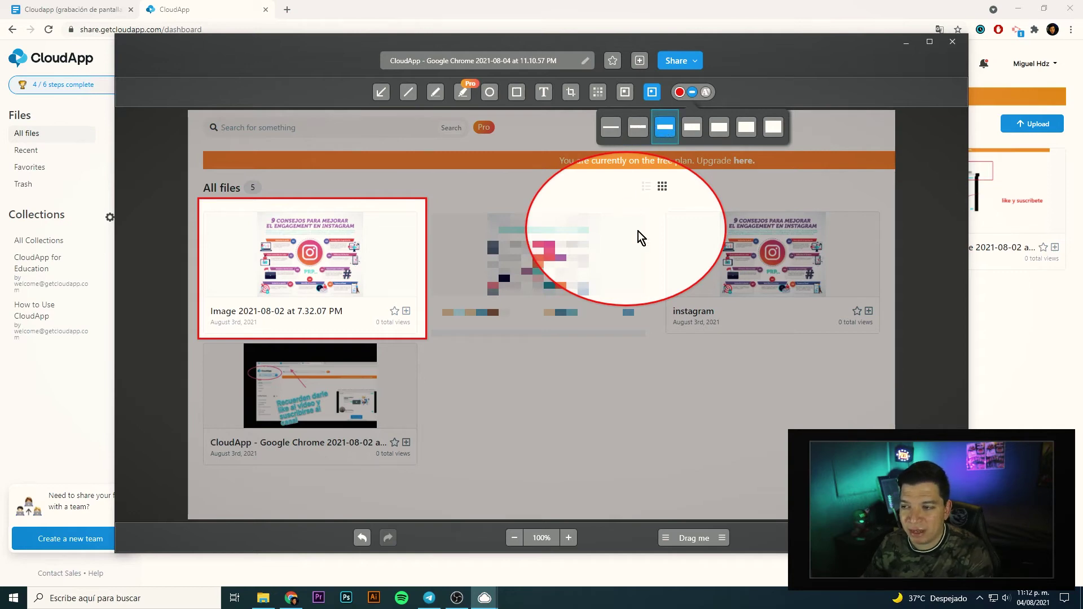
{"action": "left_click_drag", "start_coordinate": [487, 341], "coordinate": [639, 441]}
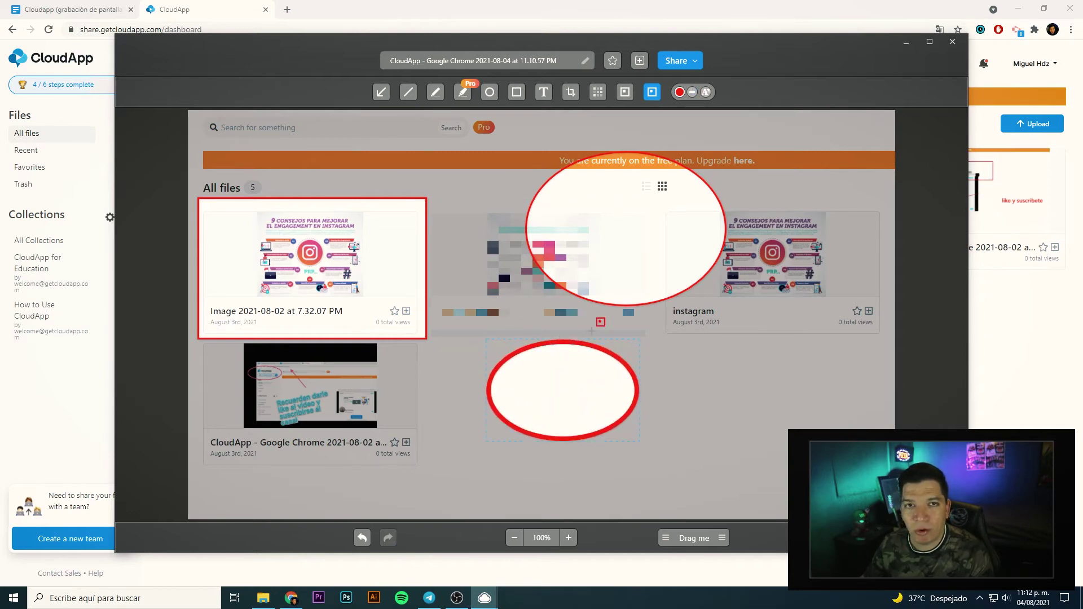
Set the annotation text alignment to centre and close the annotation editor
{"action": "left_click", "coordinate": [705, 93]}
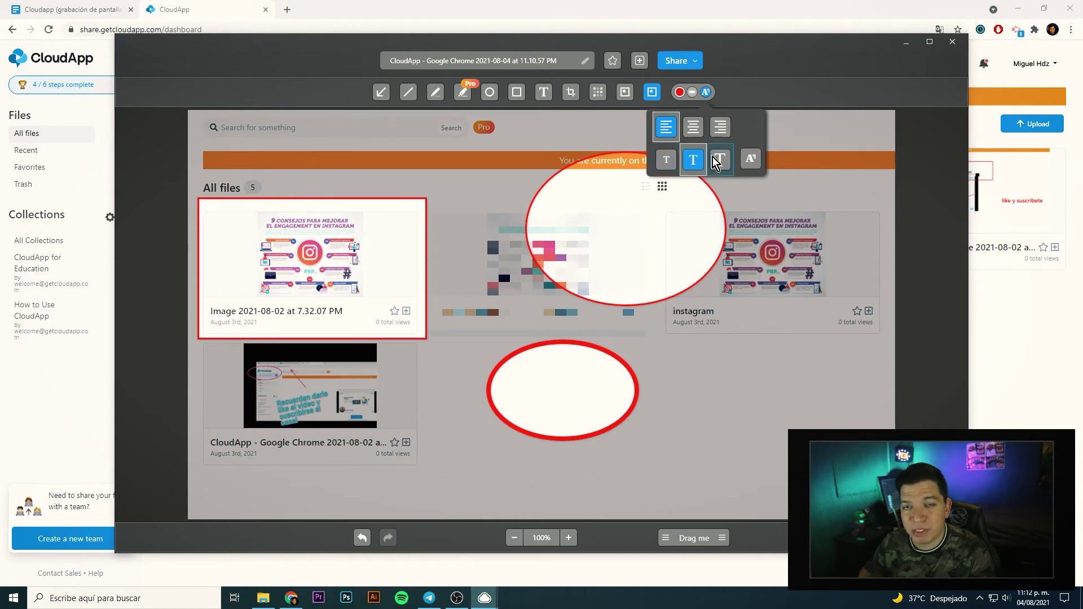
{"action": "left_click", "coordinate": [692, 130]}
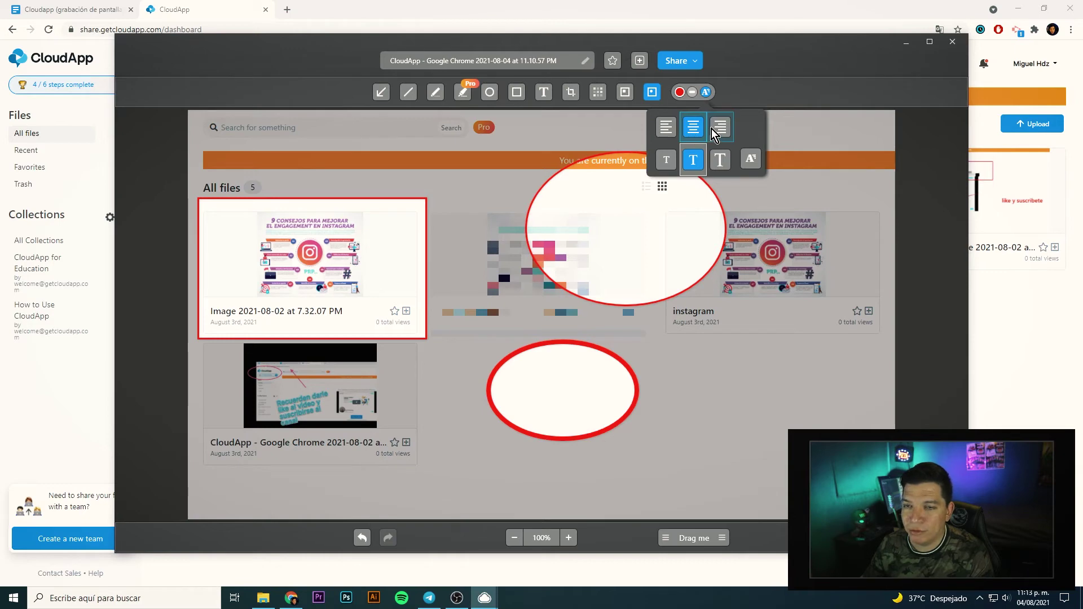
{"action": "left_click", "coordinate": [952, 51]}
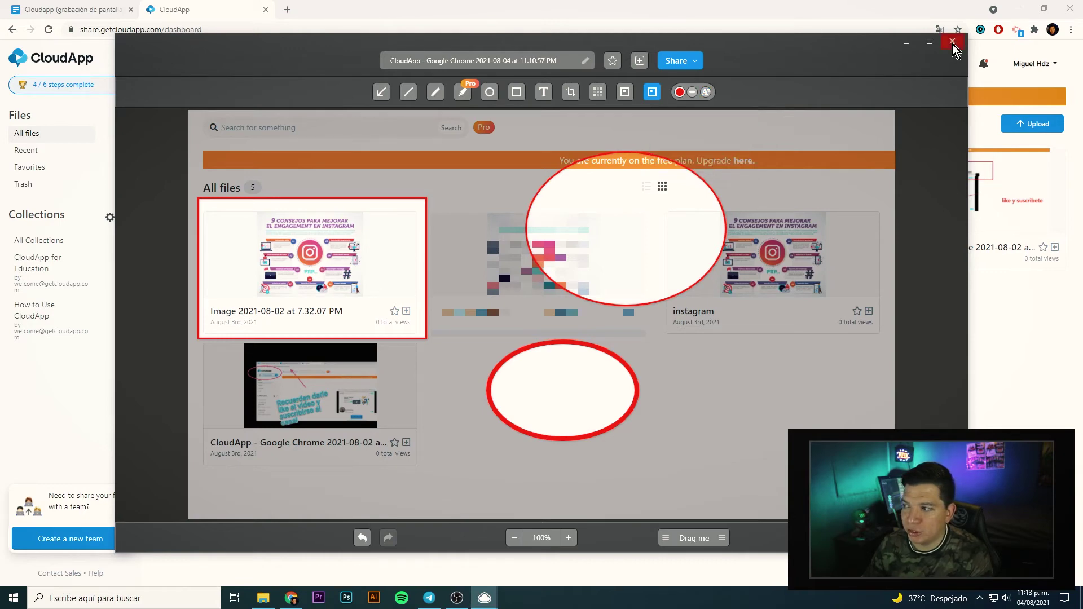
{"action": "left_click", "coordinate": [561, 318]}
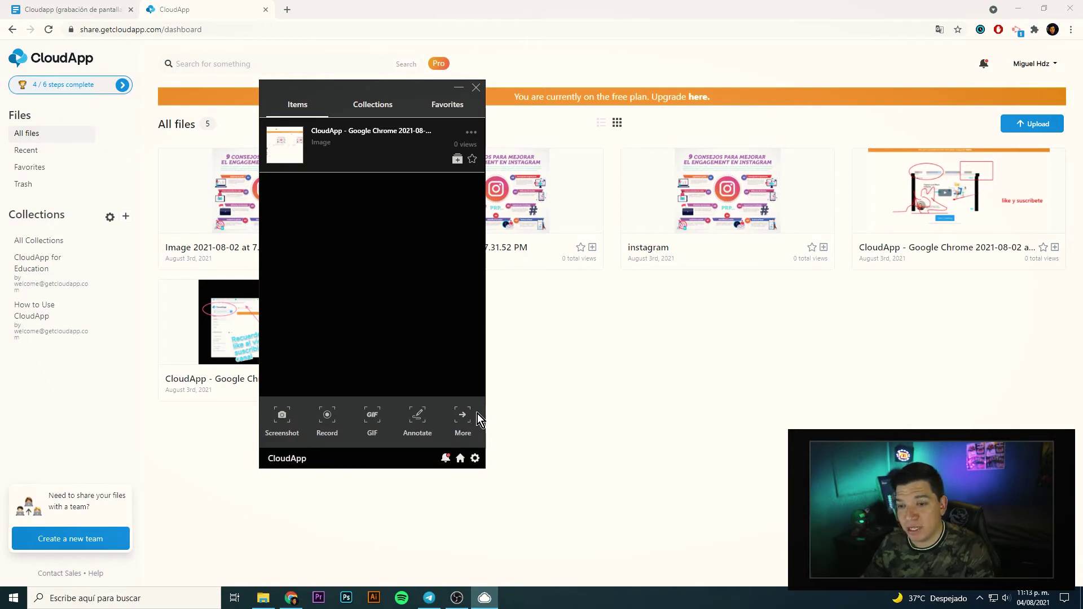
Take a full screenshot of the viewable area and a delayed screenshot covering the dashboard's search bar and most of the file grid
{"action": "left_click", "coordinate": [465, 419]}
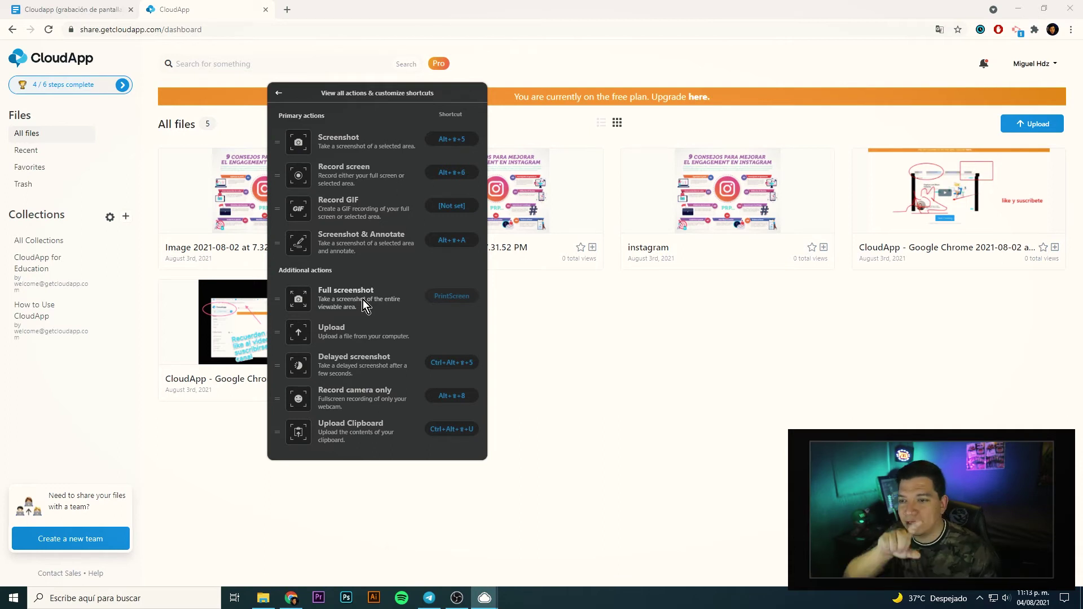
{"action": "left_click", "coordinate": [299, 297]}
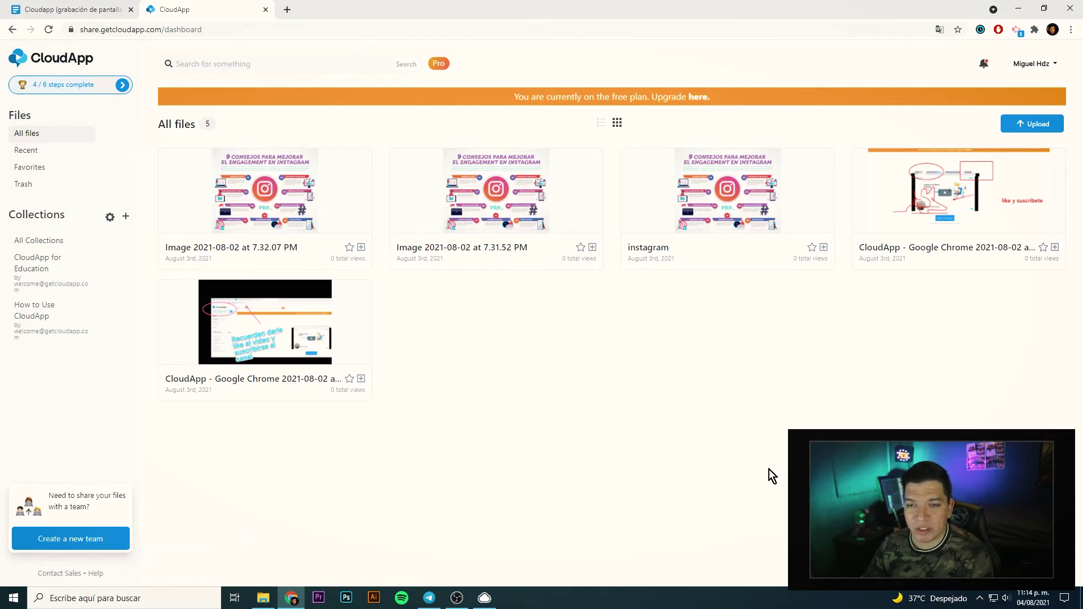
{"action": "left_click", "coordinate": [484, 597]}
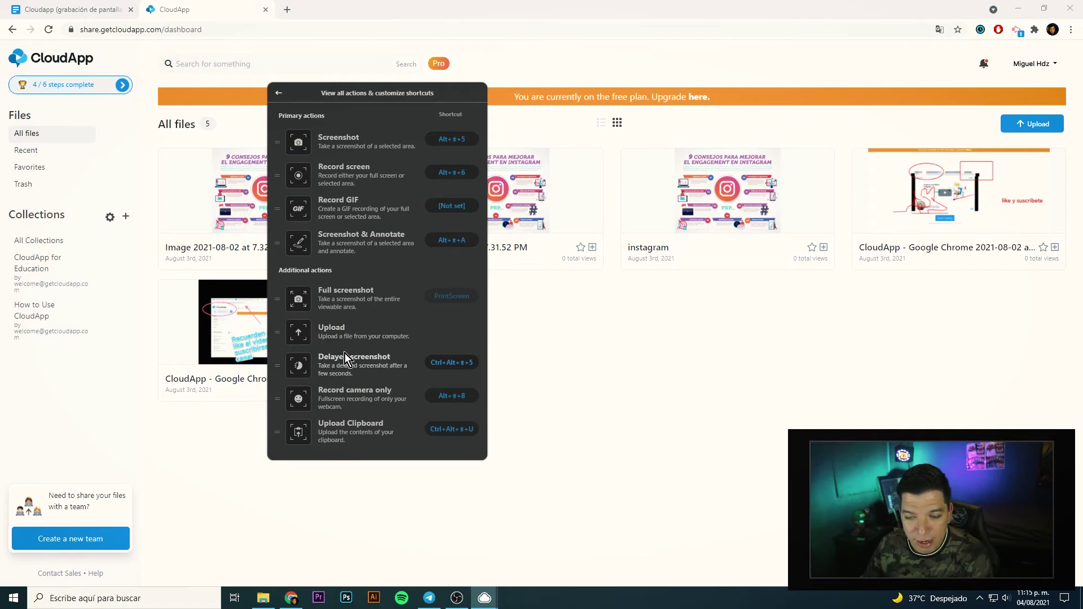
{"action": "left_click", "coordinate": [300, 367]}
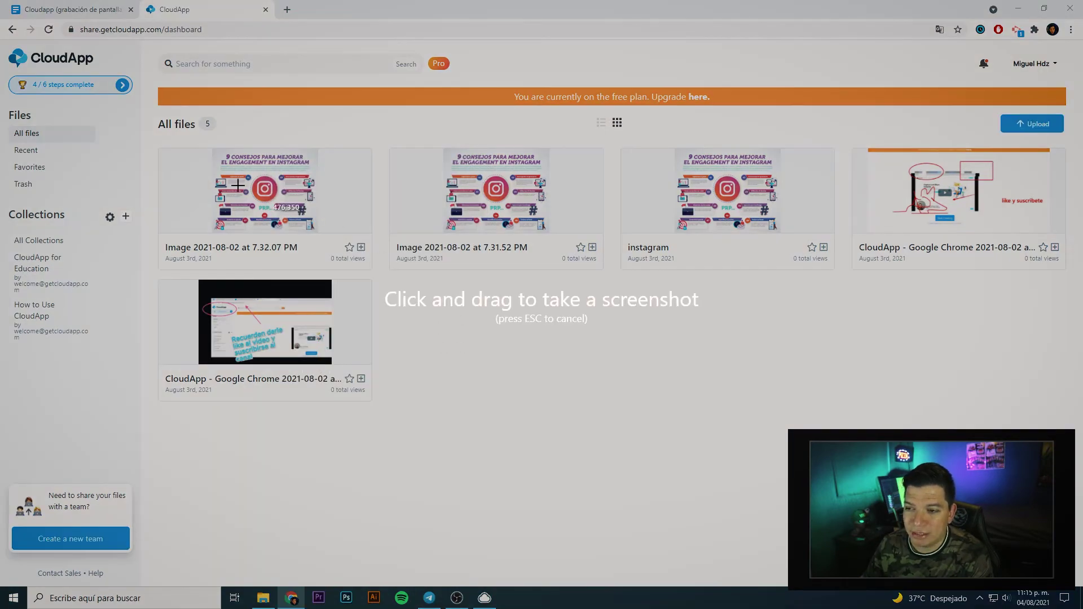
{"action": "left_click_drag", "start_coordinate": [147, 49], "coordinate": [843, 444]}
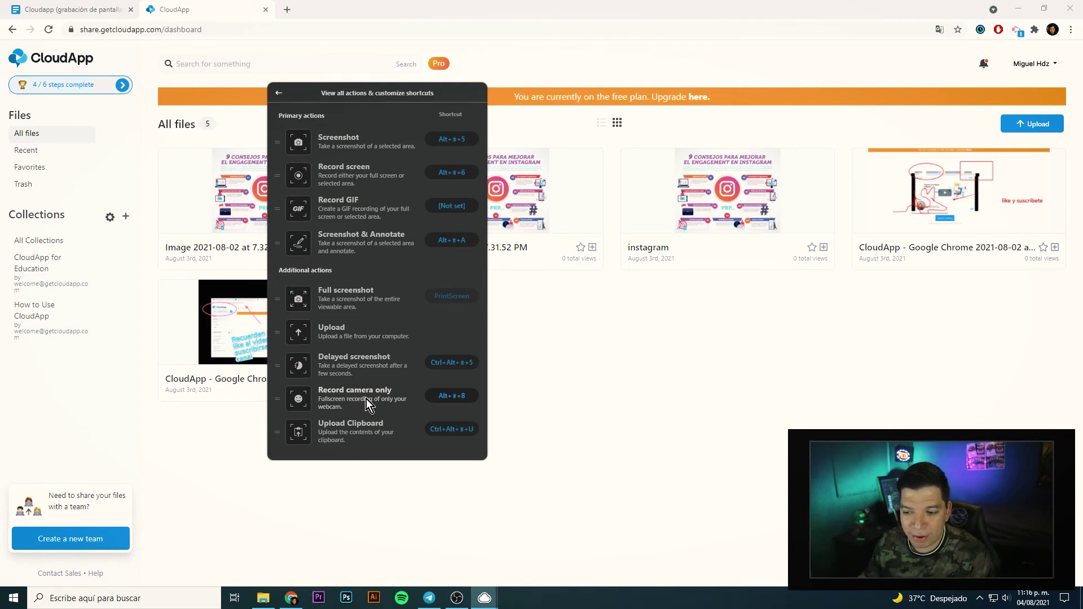
Copy the CloudApp dashboard's web address, paste it into a new browser tab's address field, and close that tab without loading it
{"action": "left_click", "coordinate": [357, 429]}
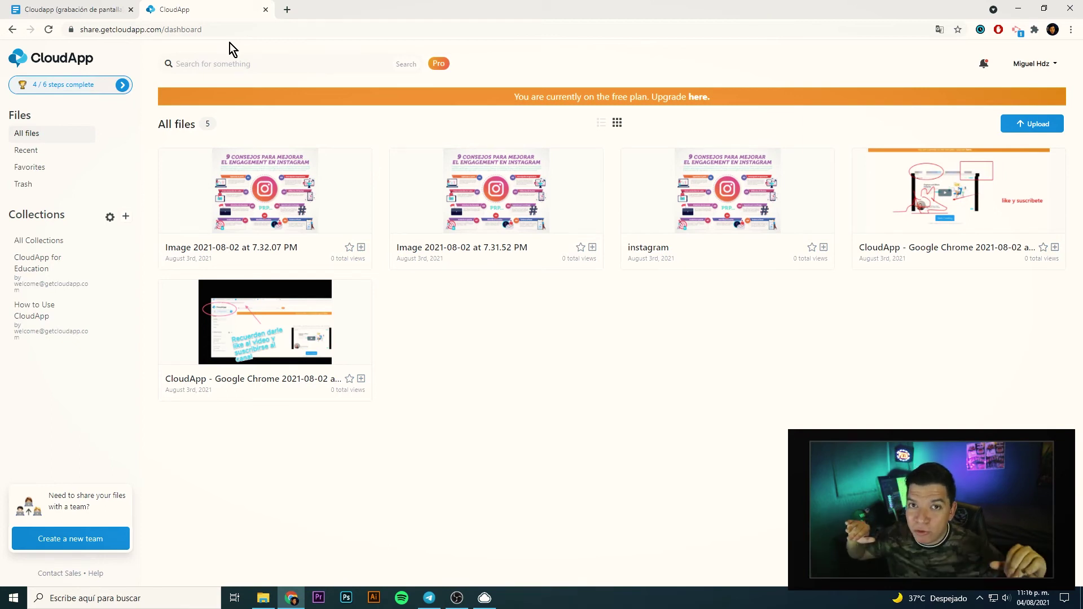
{"action": "left_click", "coordinate": [215, 28]}
{"action": "key", "text": "ctrl+c"}
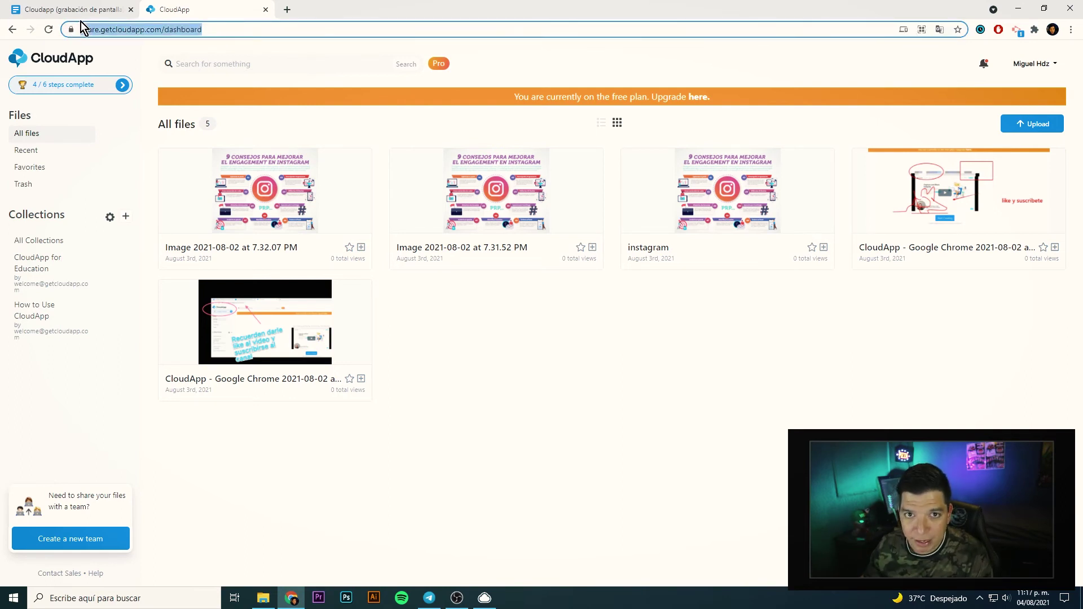
{"action": "left_click", "coordinate": [287, 10]}
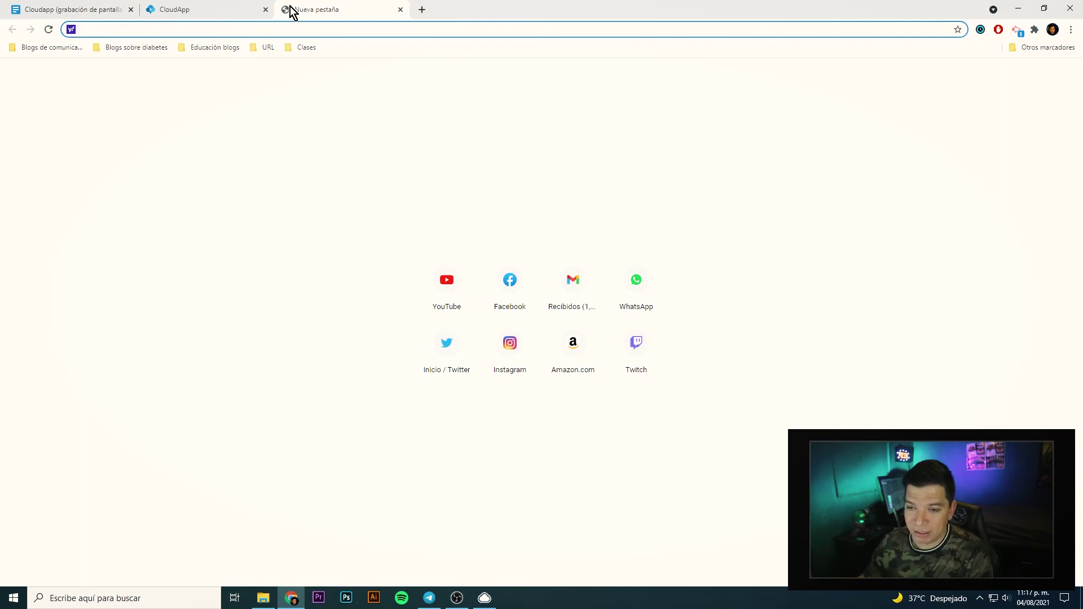
{"action": "right_click", "coordinate": [262, 28]}
{"action": "left_click", "coordinate": [297, 53]}
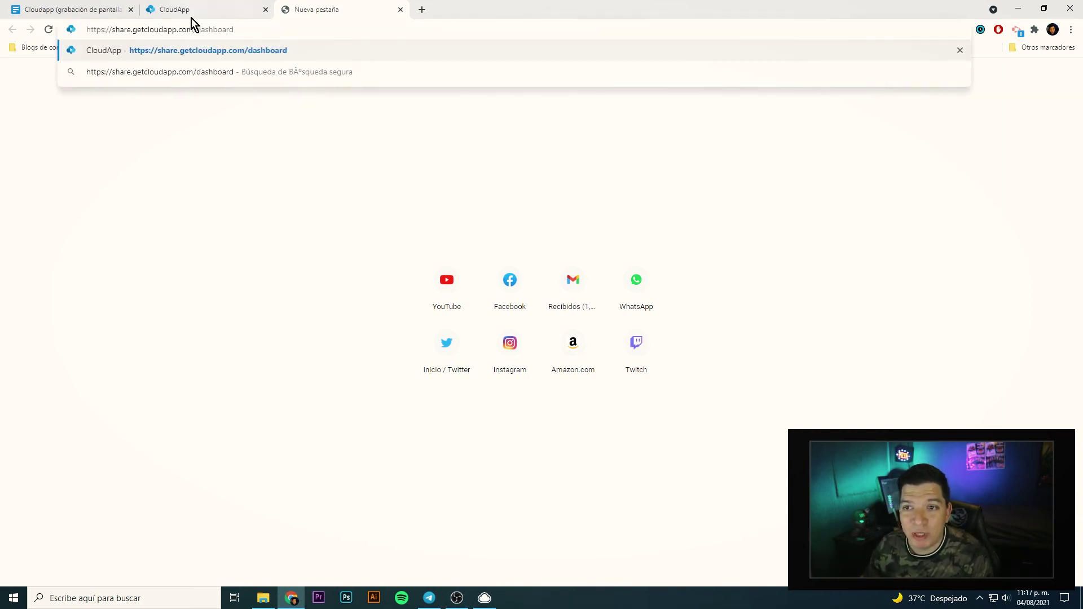
{"action": "left_click", "coordinate": [400, 10]}
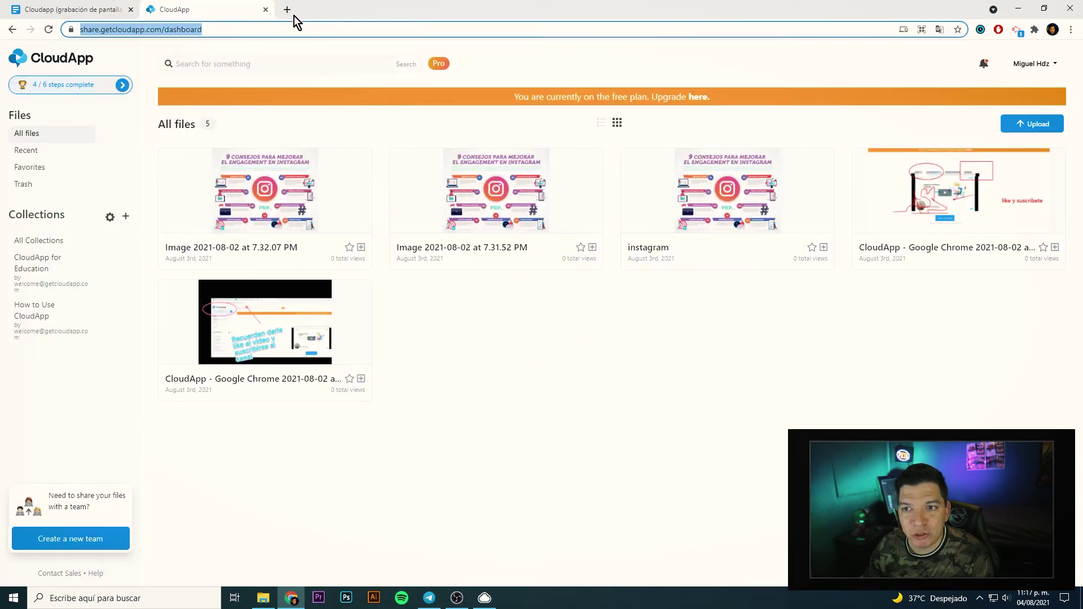
Open google.com in a new browser tab and search Google Images for "alexa moreno"
{"action": "left_click", "coordinate": [286, 10]}
{"action": "type", "text": "google.com"}
{"action": "key", "text": "Return"}
{"action": "type", "text": "alexa"}
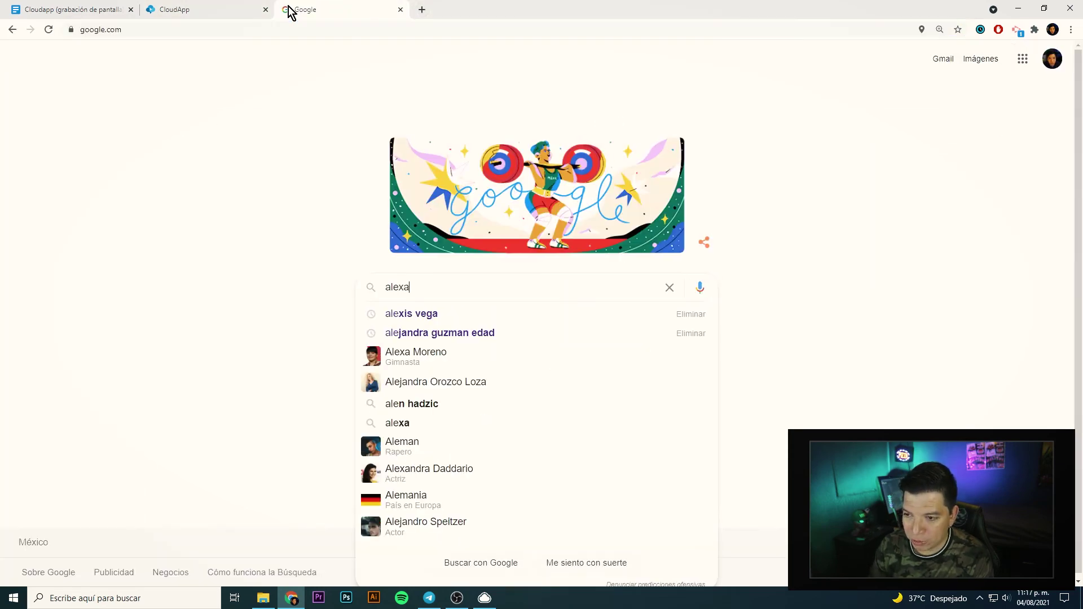
{"action": "type", "text": " moreno"}
{"action": "key", "text": "Return"}
{"action": "left_click", "coordinate": [195, 105]}
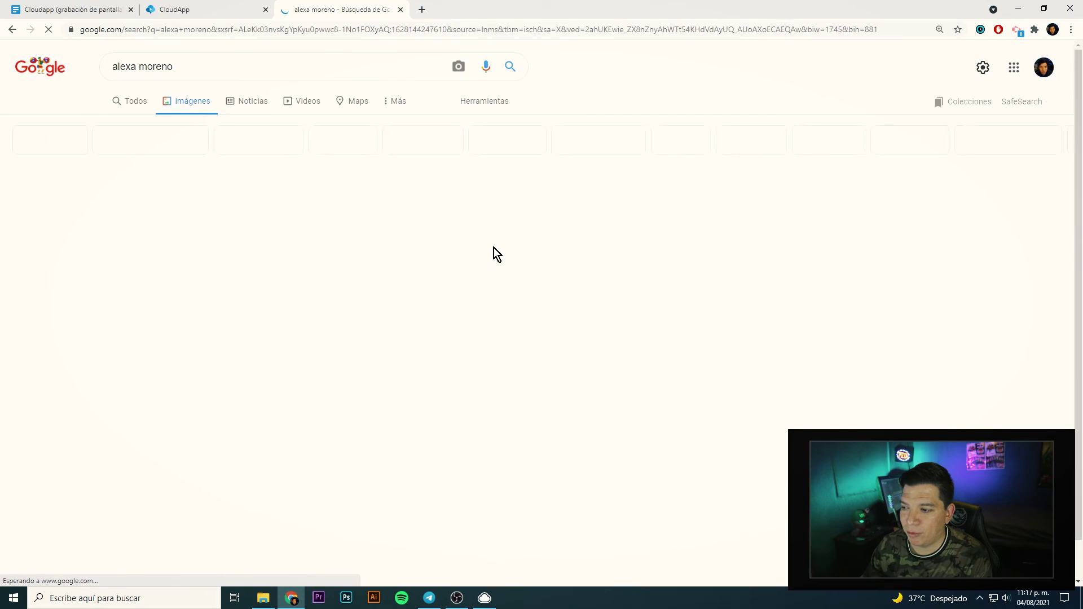
Open the preview of the gymnast in green balancing on the beam and copy that image to the clipboard
{"action": "left_click", "coordinate": [469, 525]}
{"action": "right_click", "coordinate": [790, 209]}
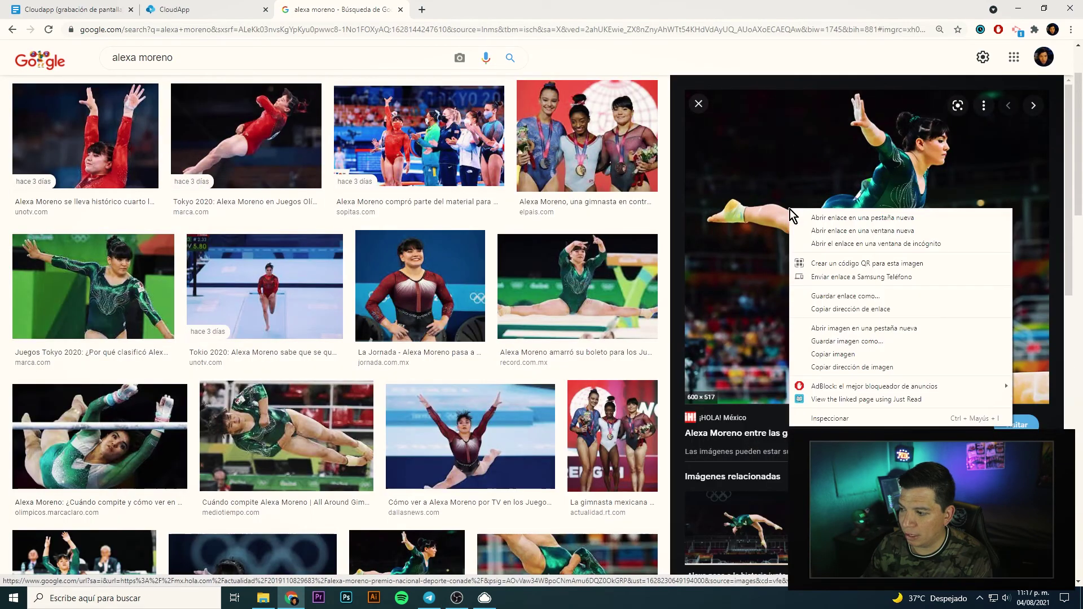
{"action": "left_click", "coordinate": [830, 354]}
Switch to the CloudApp desktop app, upload the clipboard image with Upload Clipboard, and select the share link on its page
{"action": "left_click", "coordinate": [485, 598]}
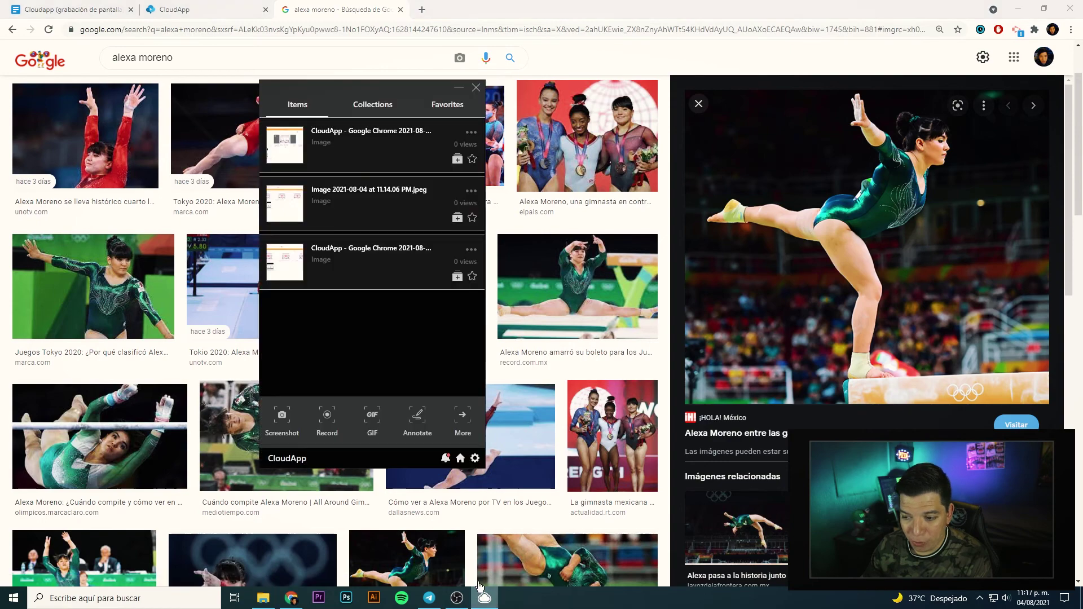
{"action": "left_click", "coordinate": [443, 422]}
{"action": "left_click", "coordinate": [293, 457]}
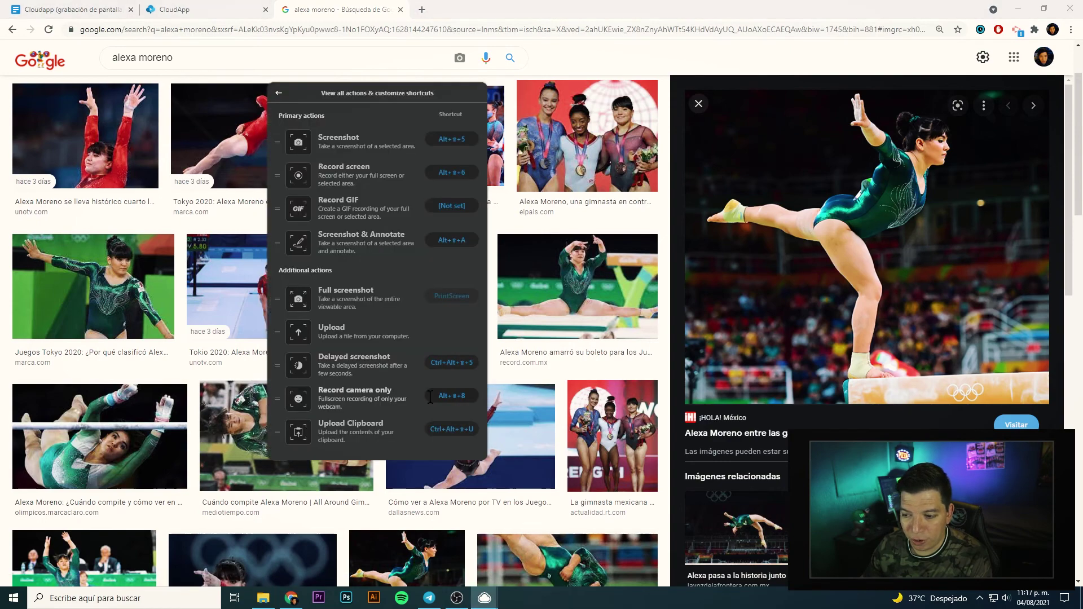
{"action": "left_click", "coordinate": [342, 427]}
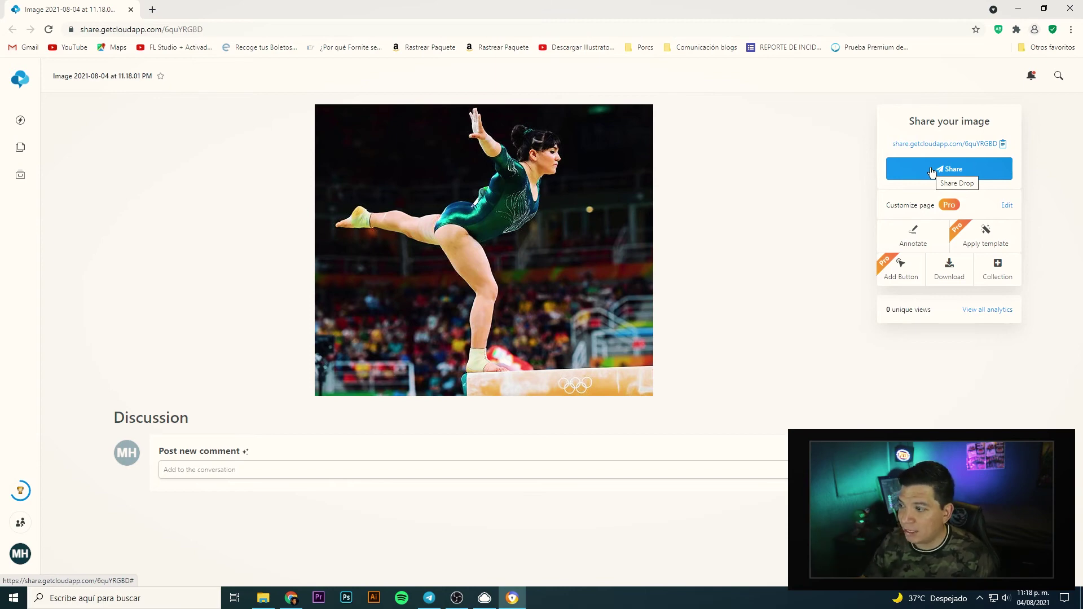
{"action": "left_click", "coordinate": [914, 143]}
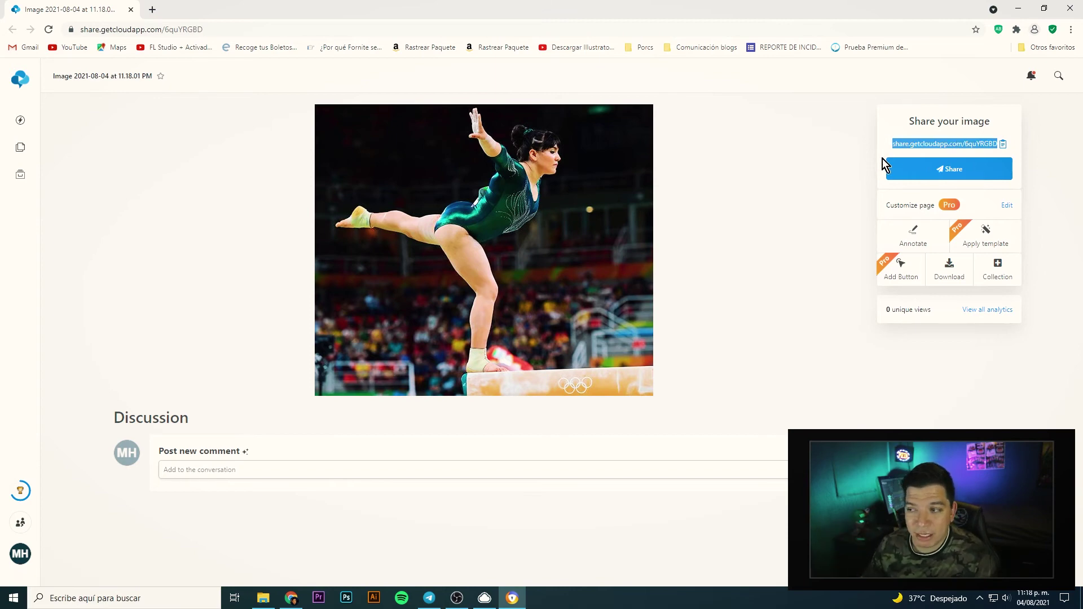
Open the uploaded gymnast image for annotation and draw several pink arrows at size 60 in different directions across it
{"action": "left_click", "coordinate": [912, 231]}
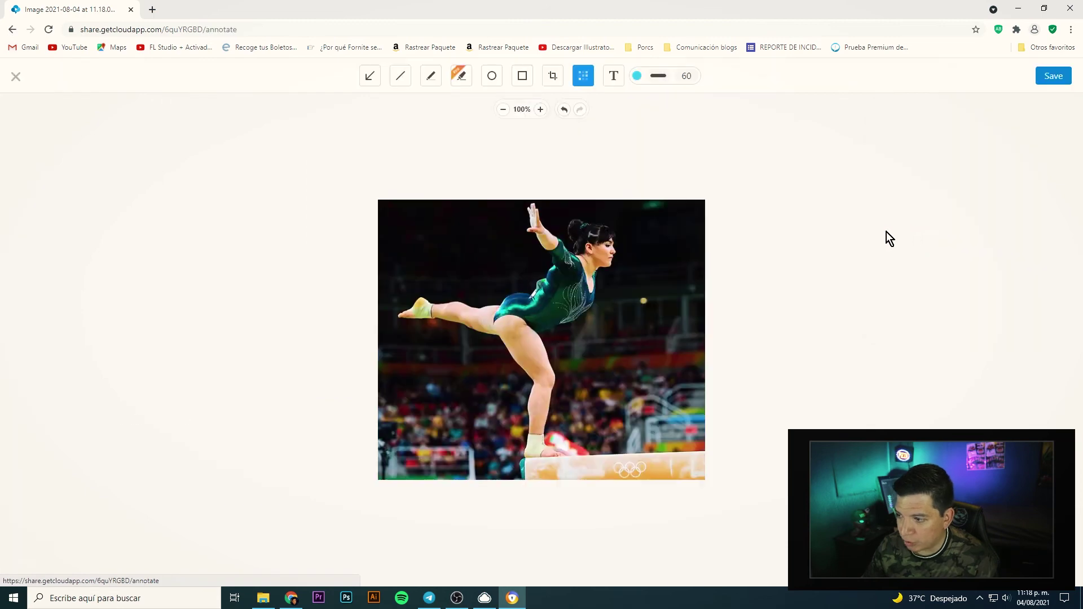
{"action": "mouse_move", "coordinate": [684, 229]}
{"action": "left_mouse_down"}
{"action": "mouse_move", "coordinate": [637, 225]}
{"action": "mouse_move", "coordinate": [618, 278]}
{"action": "left_mouse_up"}
{"action": "left_click", "coordinate": [677, 232]}
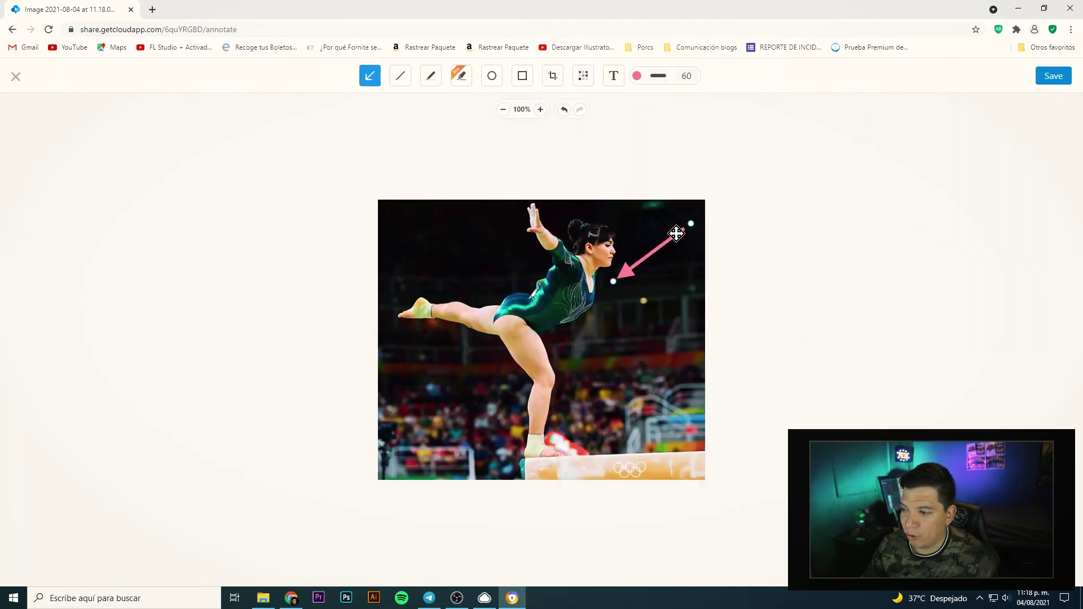
{"action": "mouse_move", "coordinate": [694, 232]}
{"action": "left_mouse_down"}
{"action": "mouse_move", "coordinate": [702, 243]}
{"action": "mouse_move", "coordinate": [694, 212]}
{"action": "left_mouse_up"}
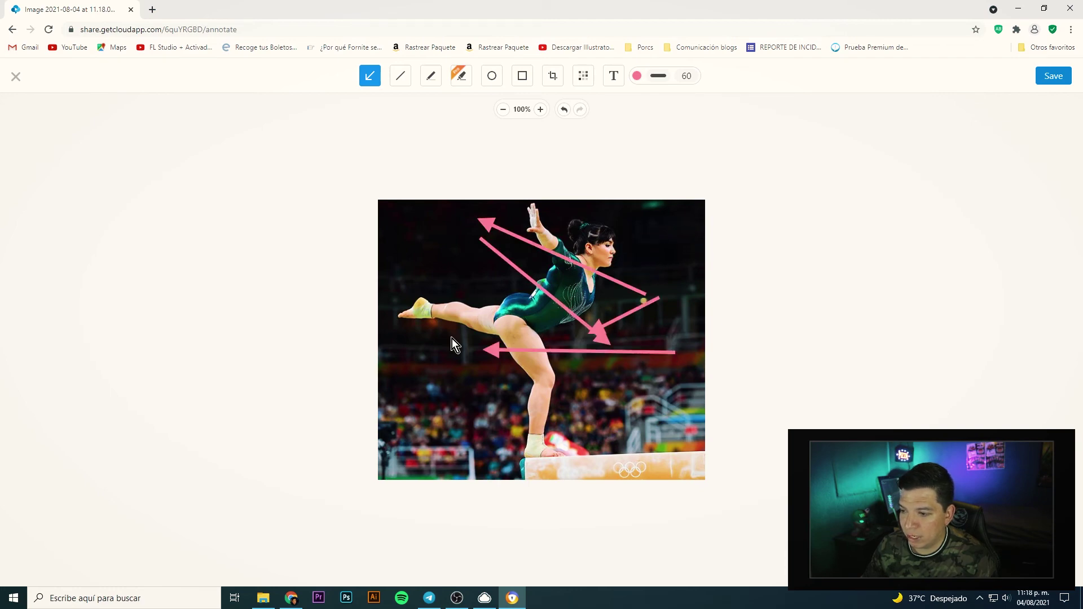
{"action": "left_click_drag", "start_coordinate": [456, 280], "coordinate": [471, 263]}
{"action": "left_click_drag", "start_coordinate": [491, 292], "coordinate": [555, 346]}
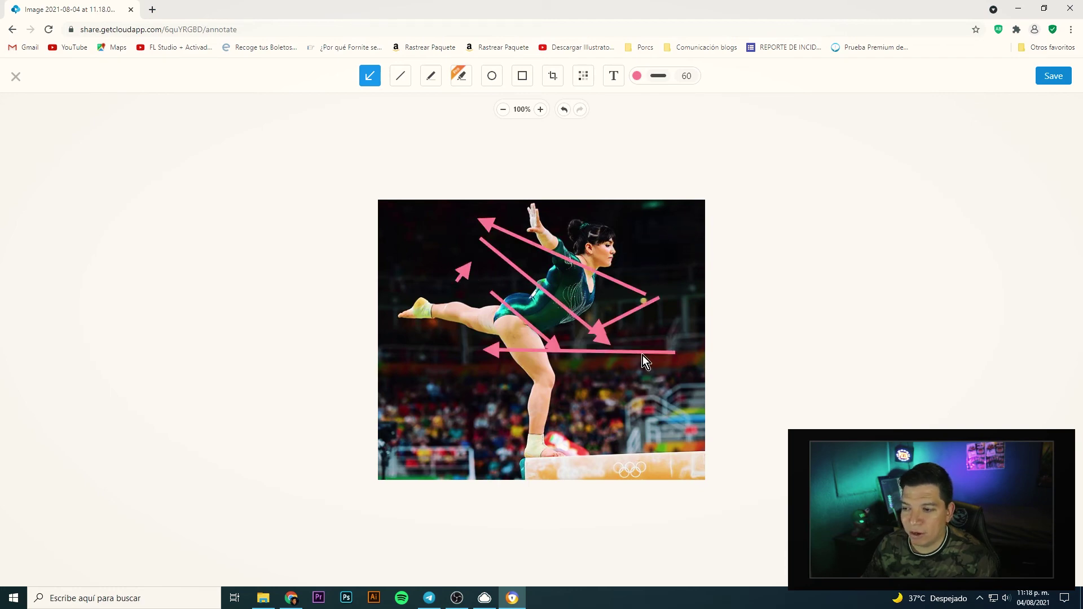